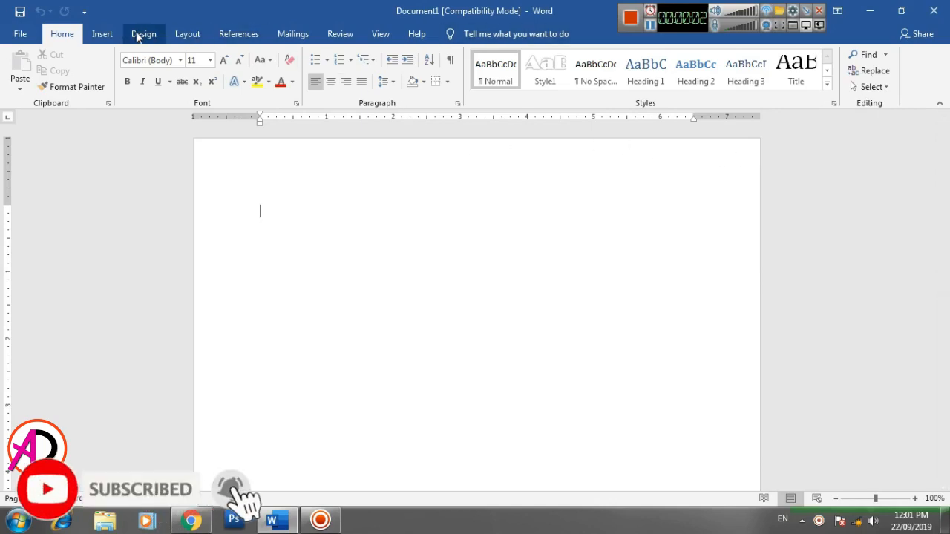
Step: Set the document's paper size to A4
{"action": "left_click", "coordinate": [187, 34]}
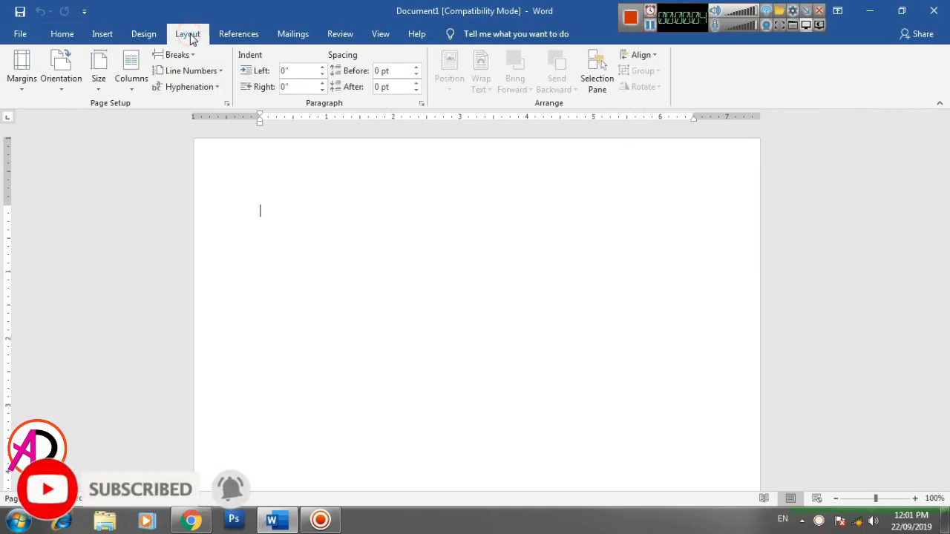
{"action": "left_click", "coordinate": [96, 80]}
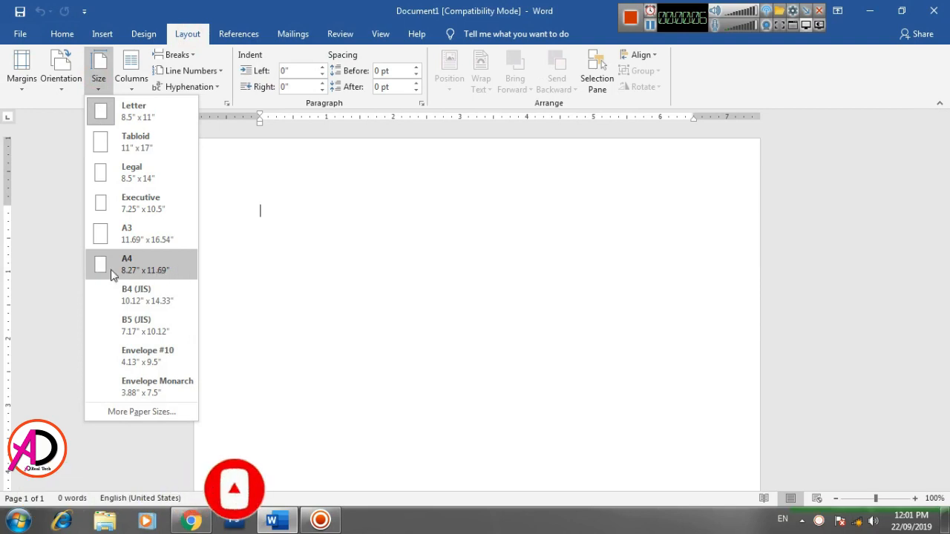
{"action": "left_click", "coordinate": [133, 270]}
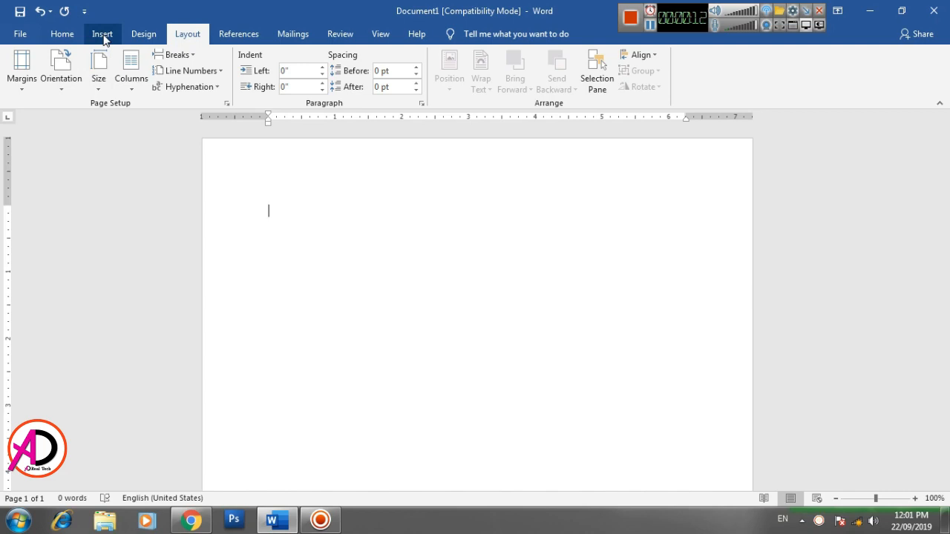
Step: Start a custom picture watermark and work offline to browse the computer for its image
{"action": "left_click", "coordinate": [144, 35]}
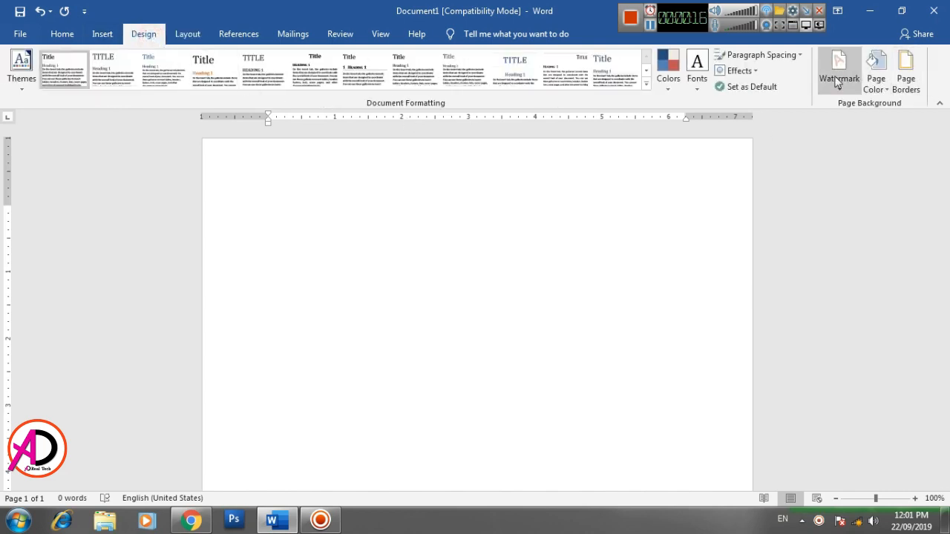
{"action": "left_click", "coordinate": [835, 76]}
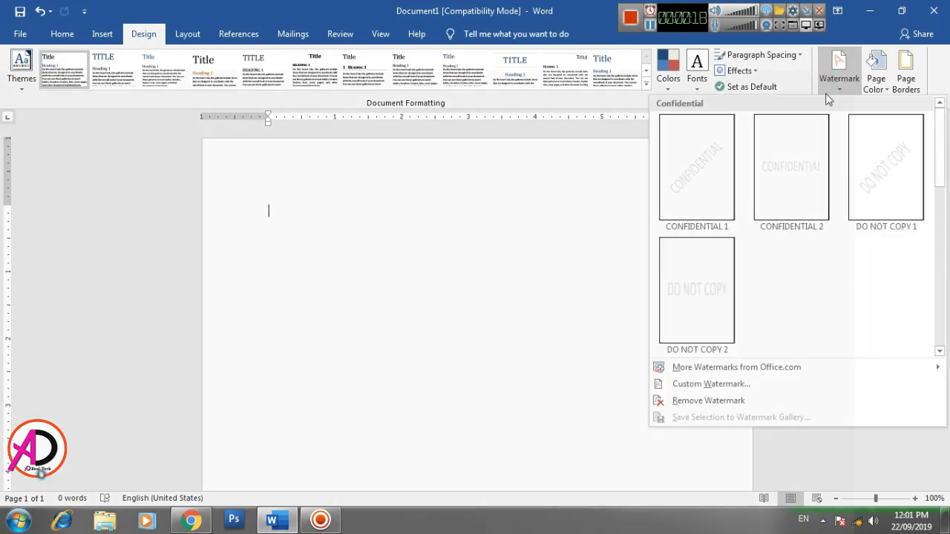
{"action": "left_click", "coordinate": [740, 384]}
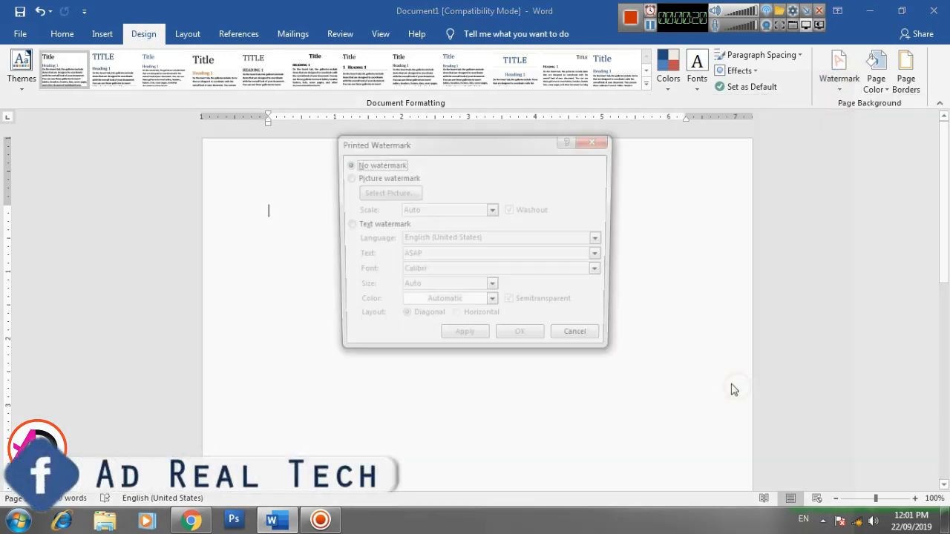
{"action": "left_click", "coordinate": [375, 178]}
{"action": "left_click", "coordinate": [383, 193]}
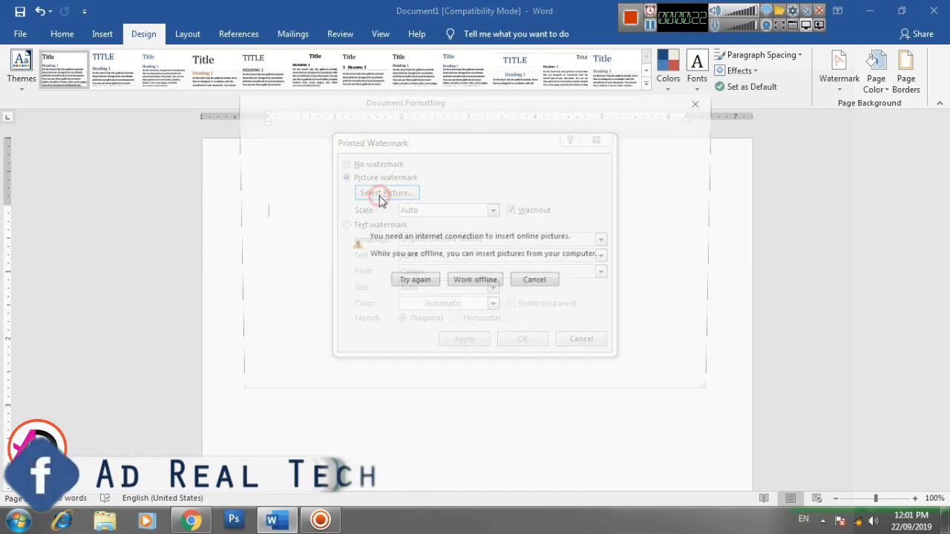
{"action": "left_click", "coordinate": [475, 284]}
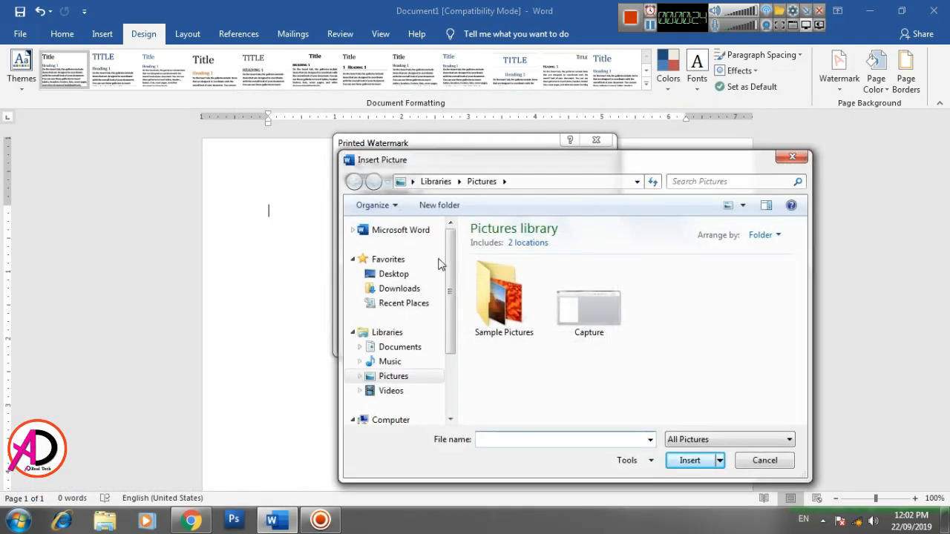
Step: Insert the "logo global touch" picture from Local Disk (E:) as the watermark, with Auto scale and Washout
{"action": "left_click_drag", "start_coordinate": [448, 323], "coordinate": [448, 381]}
{"action": "left_click", "coordinate": [401, 384]}
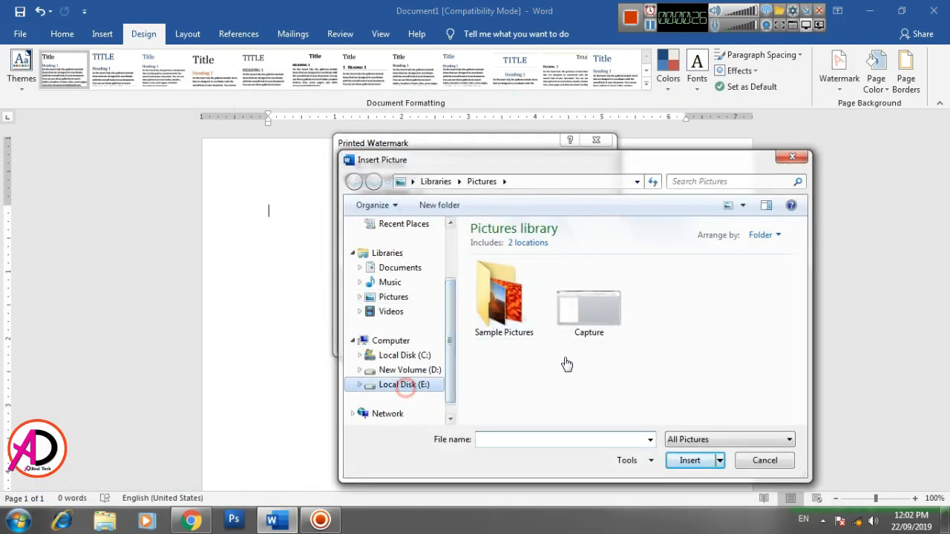
{"action": "left_click_drag", "start_coordinate": [802, 271], "coordinate": [814, 354]}
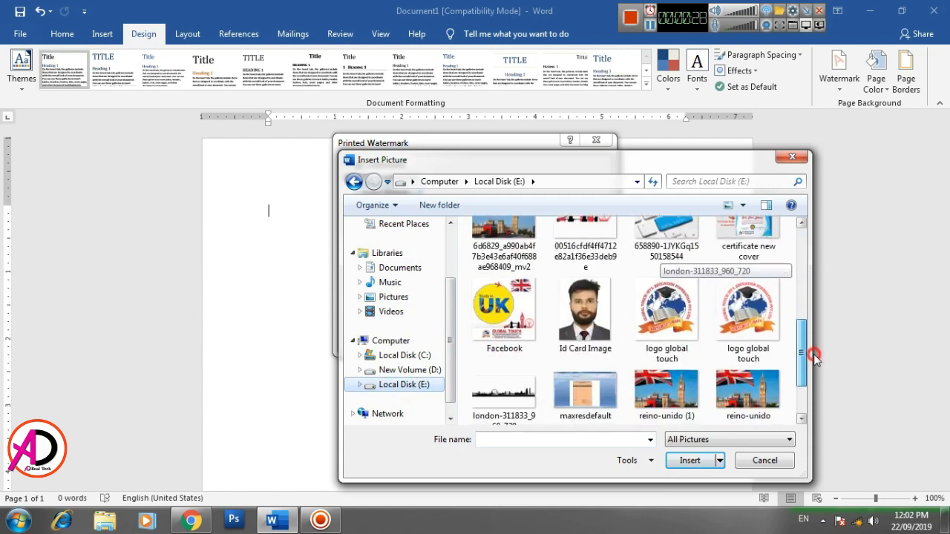
{"action": "left_click", "coordinate": [761, 327]}
{"action": "left_click", "coordinate": [689, 461]}
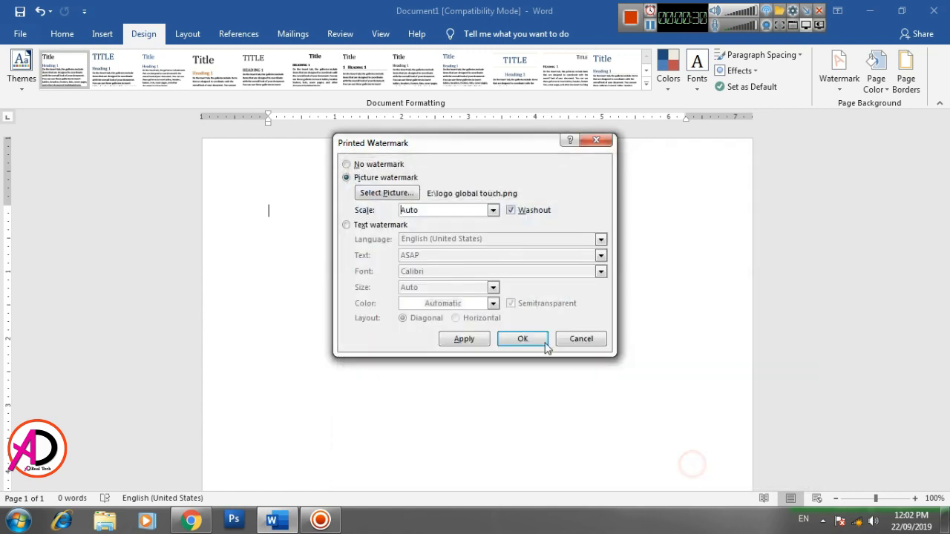
{"action": "left_click", "coordinate": [493, 210]}
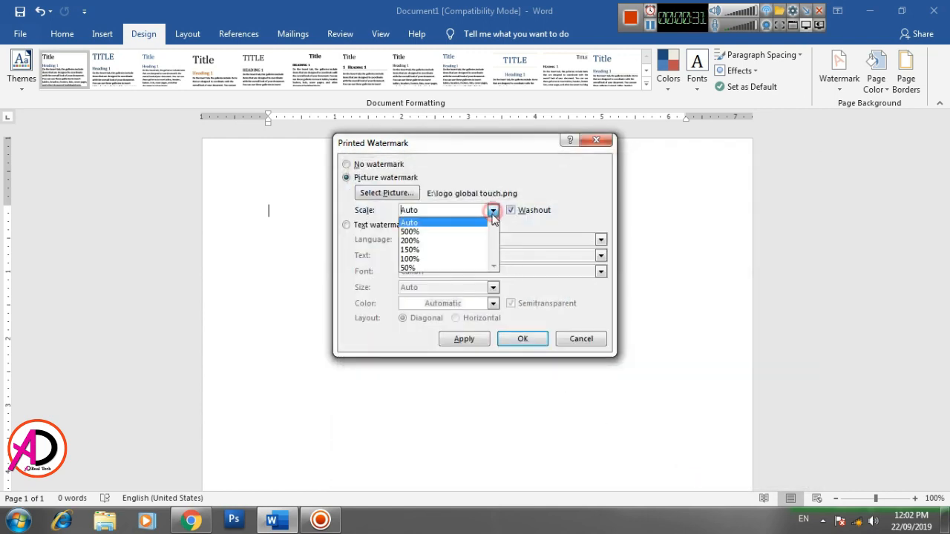
{"action": "left_click", "coordinate": [570, 226]}
{"action": "left_click", "coordinate": [522, 340]}
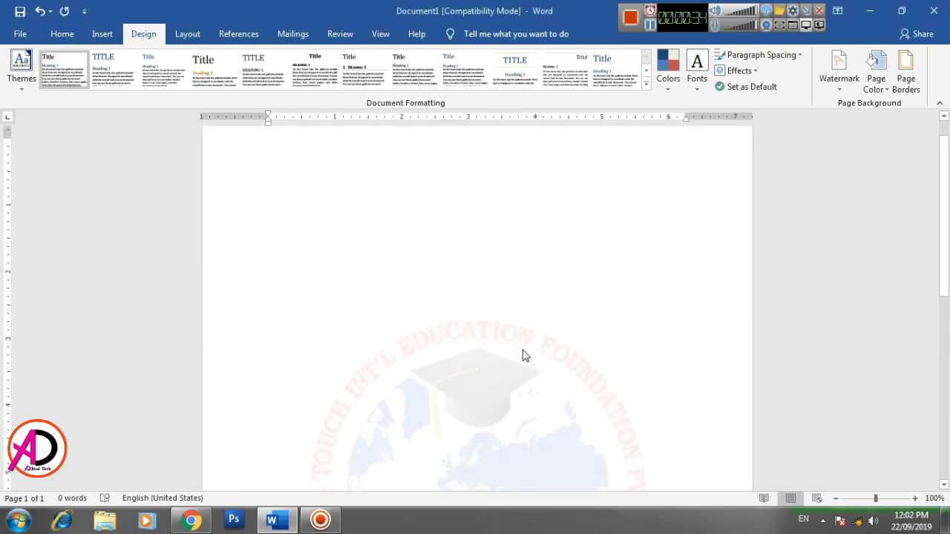
Step: Examine how the logo watermark sits on the whole page, ending at 50% zoom
{"action": "scroll", "coordinate": [524, 356], "scroll_direction": "down", "scroll_amount": 10}
{"action": "scroll", "coordinate": [527, 360], "scroll_direction": "up", "scroll_amount": 6}
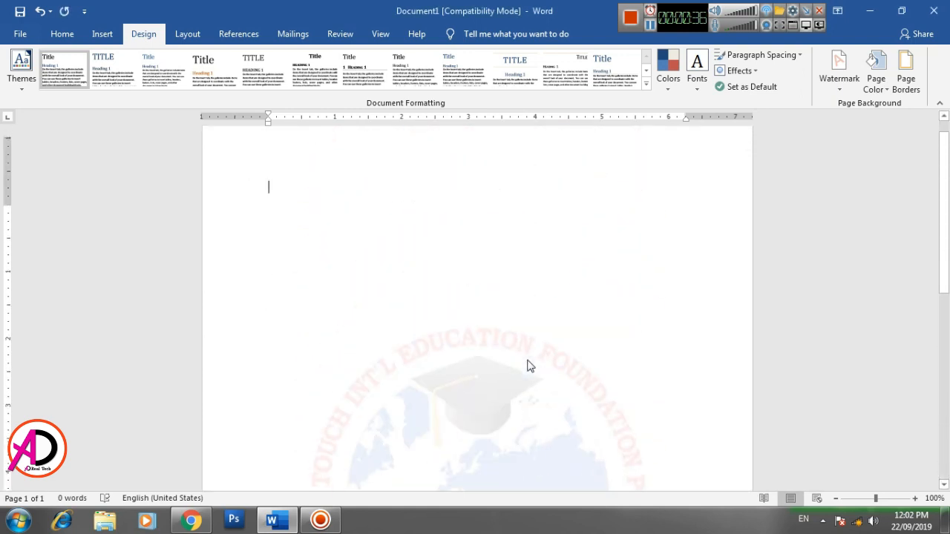
{"action": "left_click", "coordinate": [835, 498]}
{"action": "left_click", "coordinate": [836, 499]}
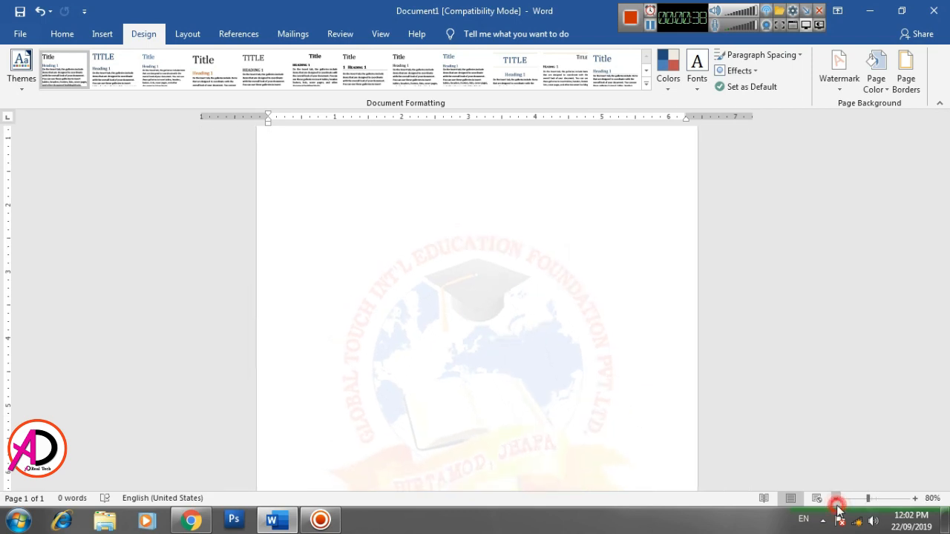
{"action": "left_click", "coordinate": [836, 498]}
{"action": "left_click", "coordinate": [836, 498]}
{"action": "left_click", "coordinate": [835, 499]}
{"action": "left_click", "coordinate": [835, 499]}
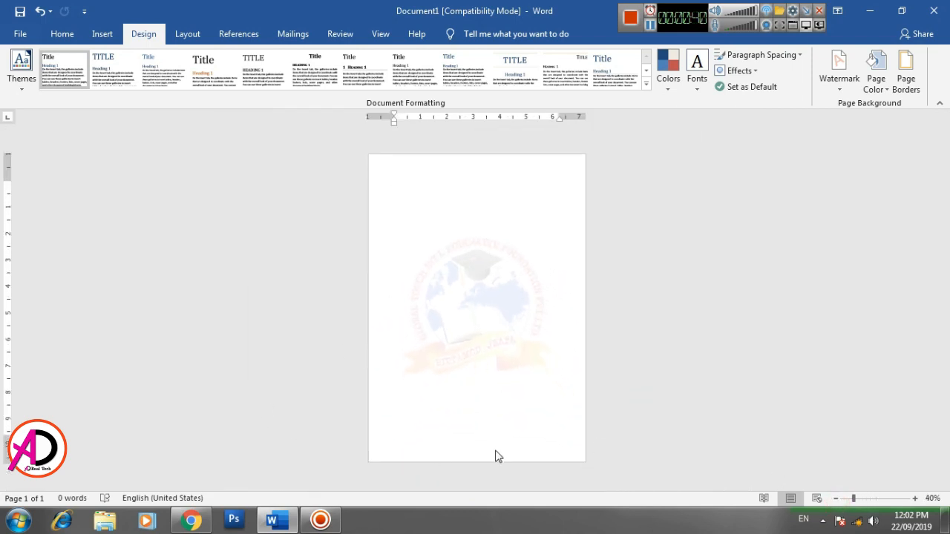
{"action": "left_click", "coordinate": [915, 498]}
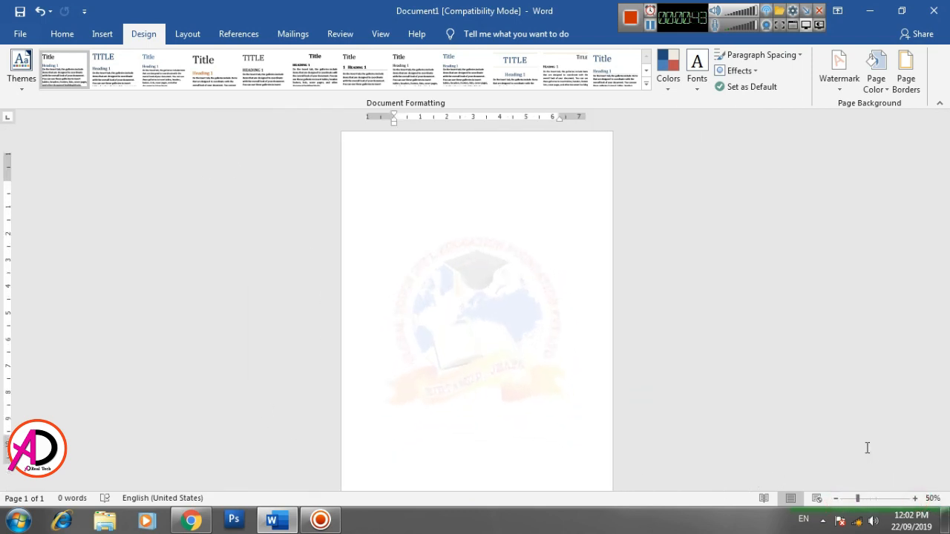
Step: Draw a rectangle about 1.6" high and 8.21" wide across the bottom edge of the page
{"action": "left_click", "coordinate": [103, 34]}
{"action": "left_click", "coordinate": [153, 89]}
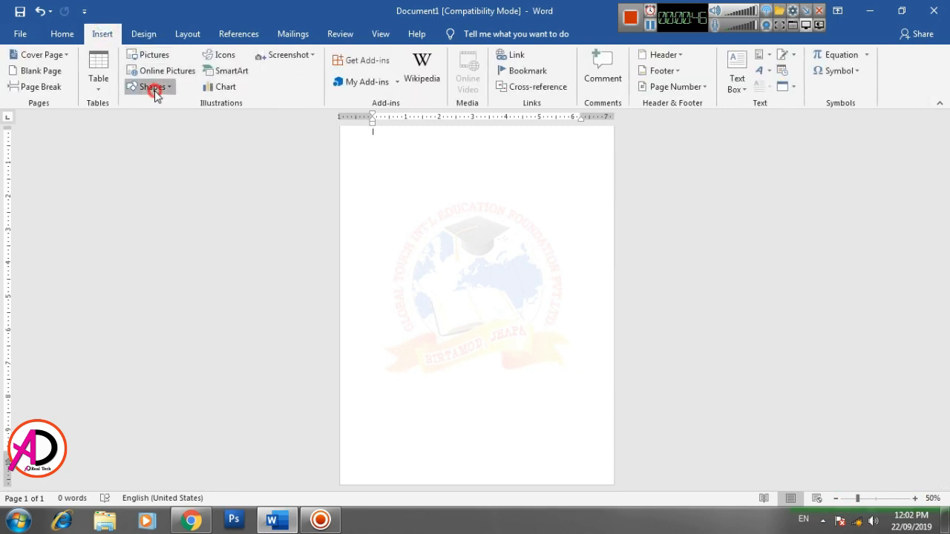
{"action": "left_click", "coordinate": [174, 134]}
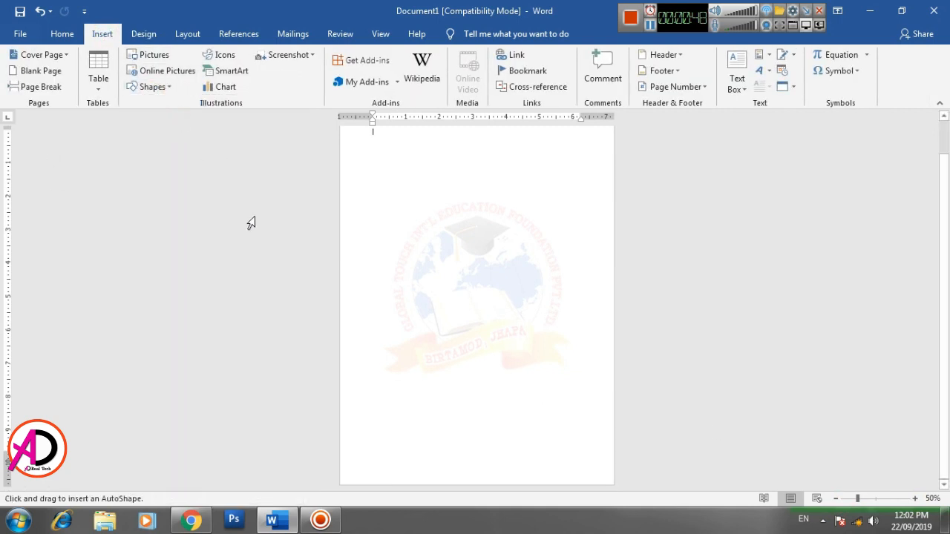
{"action": "mouse_move", "coordinate": [340, 431]}
{"action": "left_mouse_down"}
{"action": "mouse_move", "coordinate": [470, 472]}
{"action": "mouse_move", "coordinate": [614, 484]}
{"action": "left_mouse_up"}
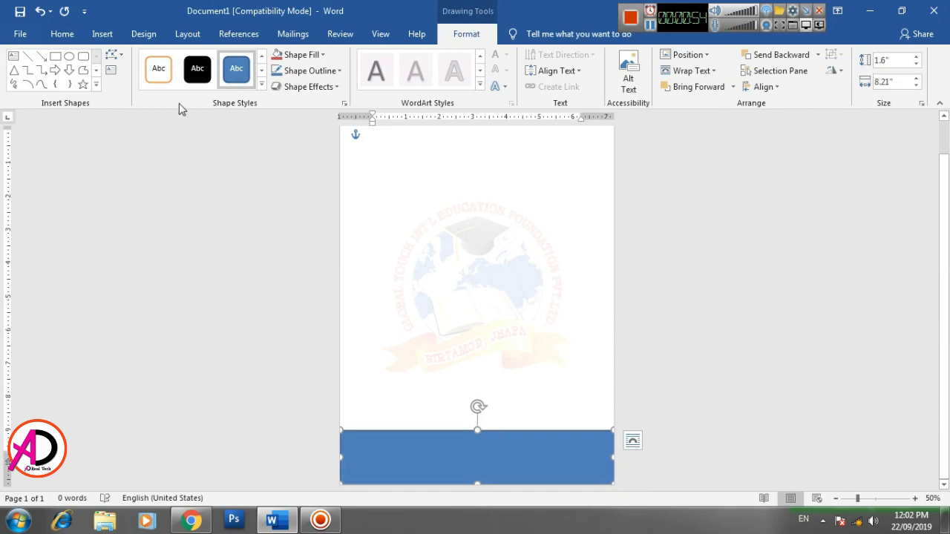
Step: Edit the rectangle's points, raising its upper-right corner so the shape is about 2.81" high
{"action": "left_click", "coordinate": [125, 60]}
{"action": "left_click", "coordinate": [128, 88]}
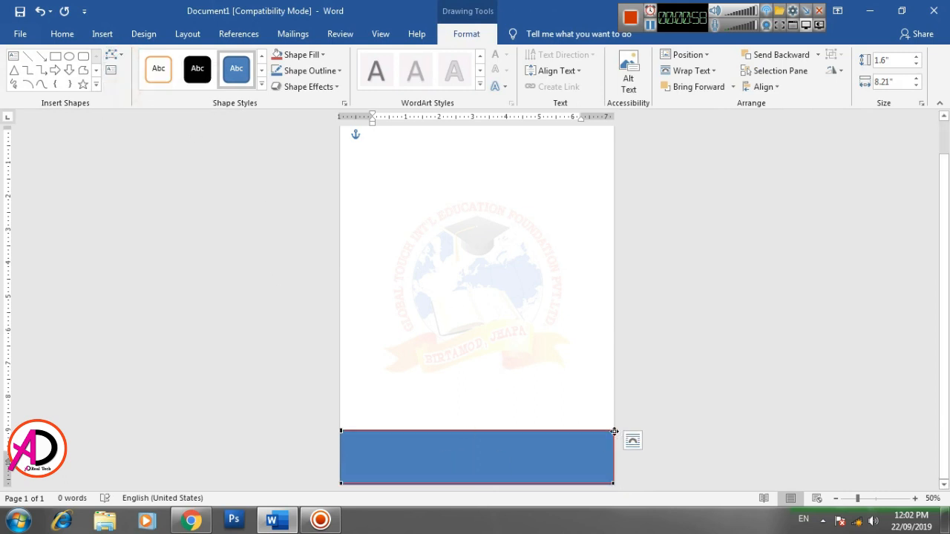
{"action": "left_click_drag", "start_coordinate": [613, 431], "coordinate": [614, 390]}
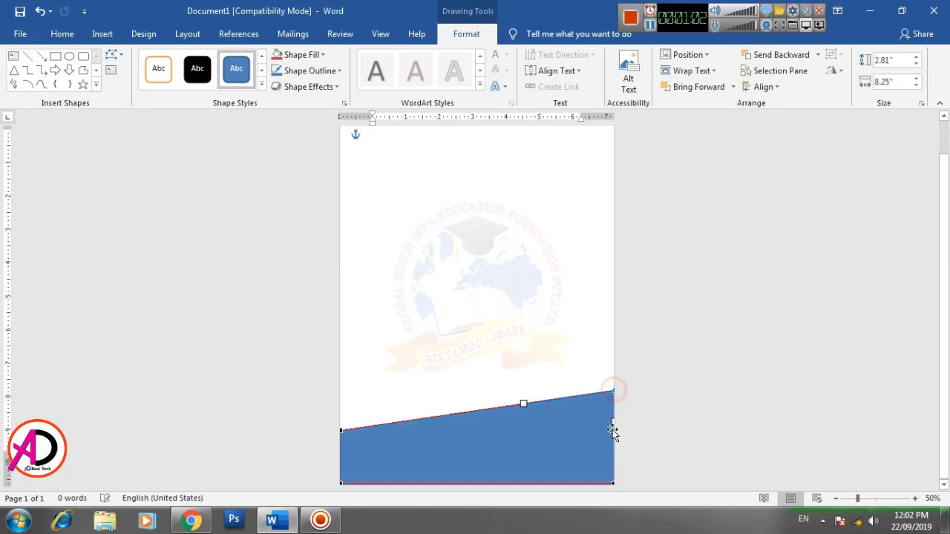
Step: Bend the shape's sloped upper edge into a wave, with a crest on the left and a dip on the right
{"action": "left_click_drag", "start_coordinate": [523, 405], "coordinate": [534, 463]}
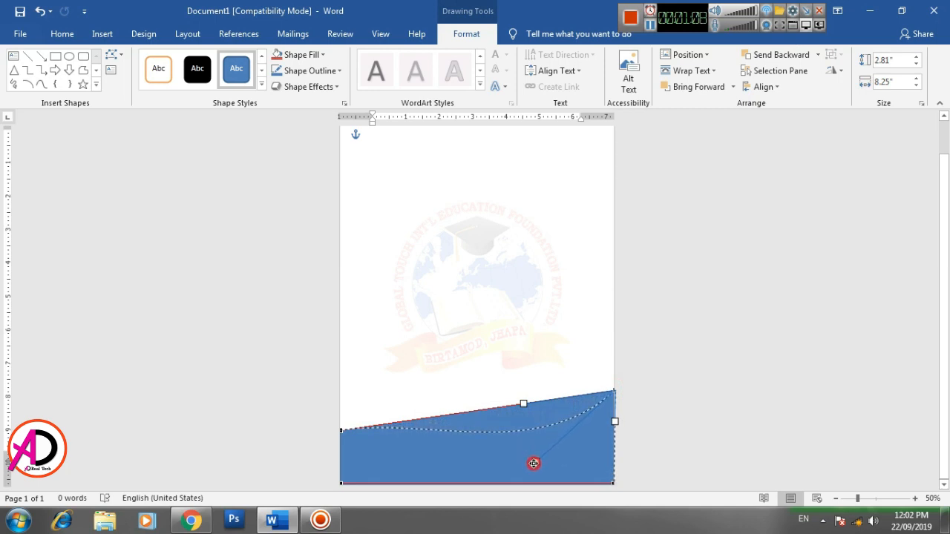
{"action": "left_click_drag", "start_coordinate": [535, 464], "coordinate": [548, 461]}
{"action": "left_click_drag", "start_coordinate": [522, 406], "coordinate": [510, 461]}
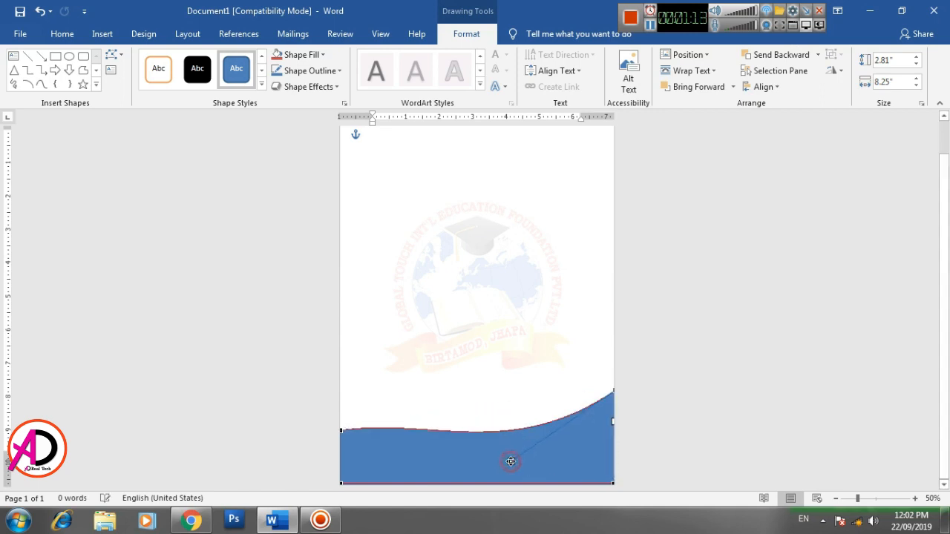
{"action": "left_click", "coordinate": [340, 431]}
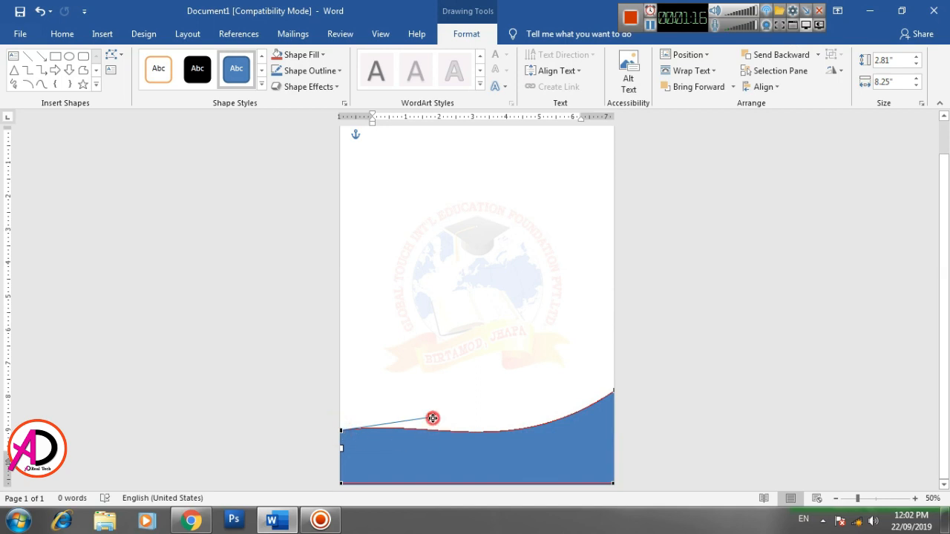
{"action": "left_click_drag", "start_coordinate": [432, 419], "coordinate": [424, 374]}
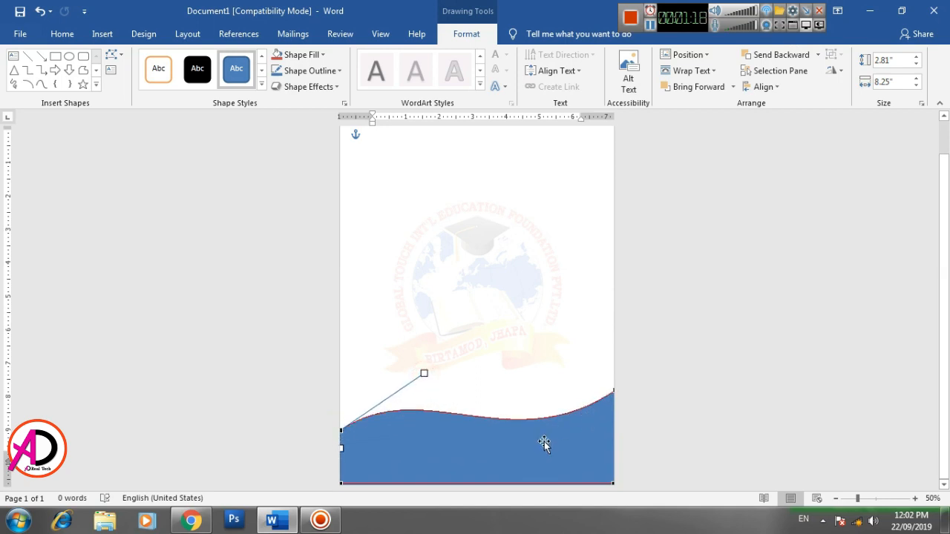
Step: Move the wave shape up to the middle of the page and deepen the dip near its right end by editing points
{"action": "left_click_drag", "start_coordinate": [544, 443], "coordinate": [547, 320]}
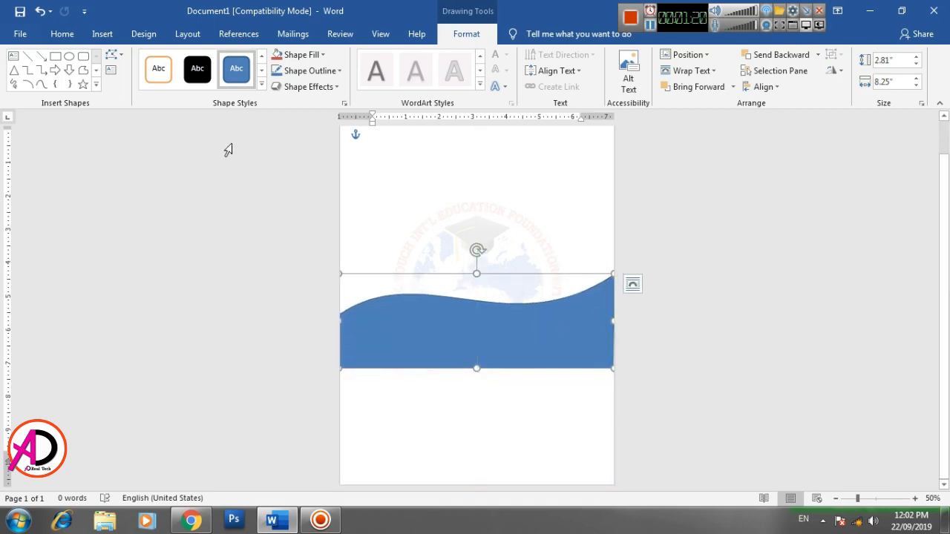
{"action": "left_click", "coordinate": [111, 54]}
{"action": "left_click", "coordinate": [132, 88]}
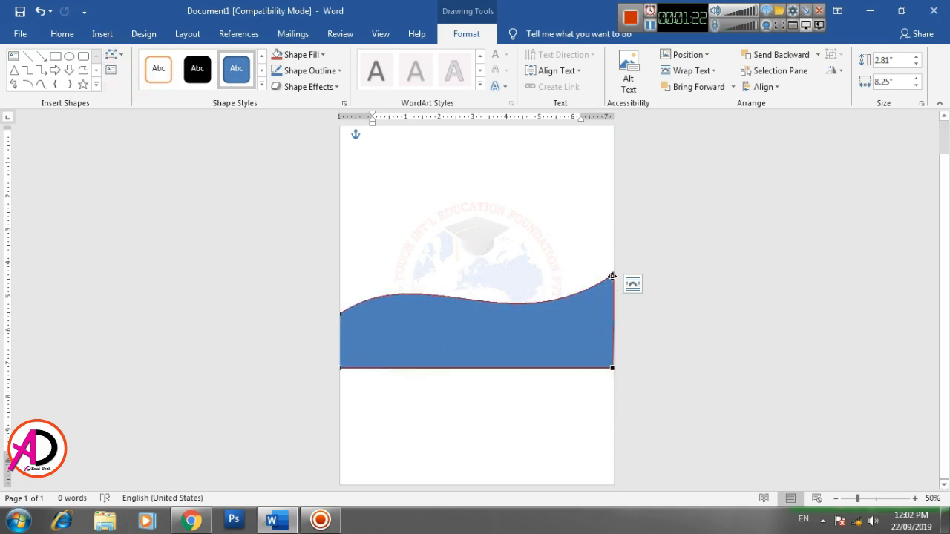
{"action": "left_click_drag", "start_coordinate": [511, 346], "coordinate": [542, 410]}
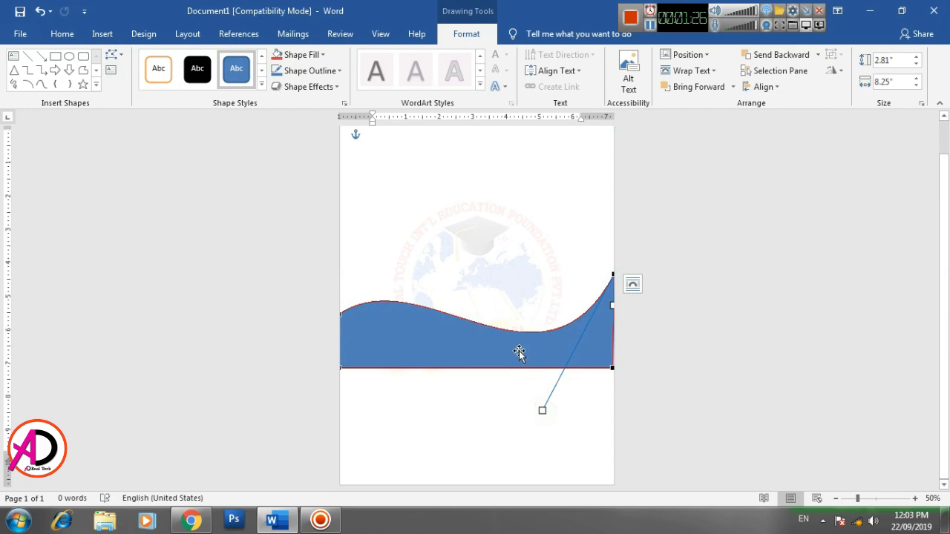
Step: Refine the wave's crest and dip by adjusting the curve handles of its upper-left and upper-right corner points
{"action": "left_click", "coordinate": [340, 314]}
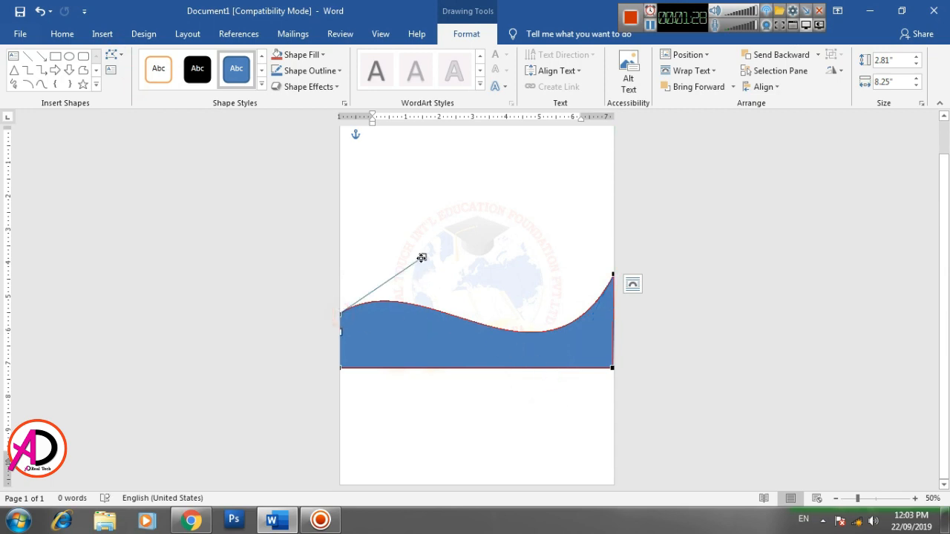
{"action": "left_click_drag", "start_coordinate": [421, 258], "coordinate": [410, 243]}
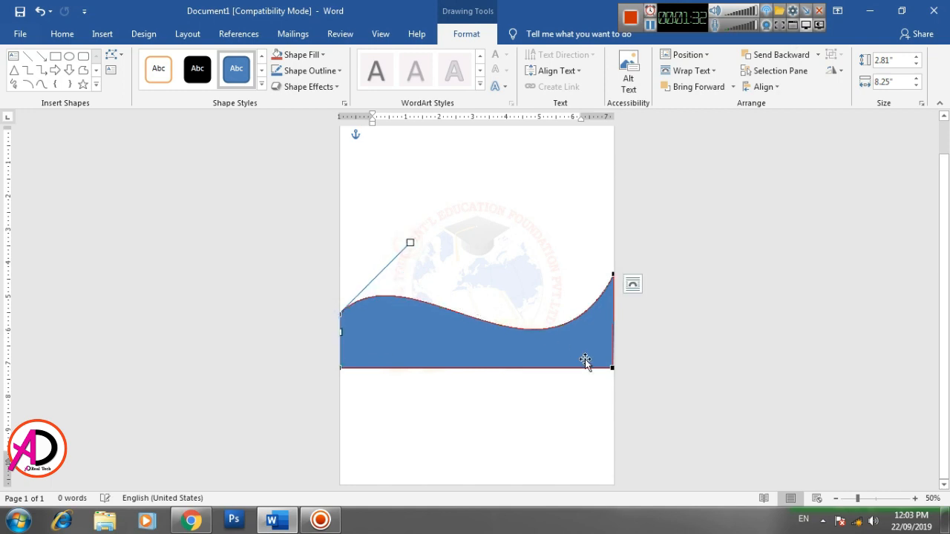
{"action": "left_click", "coordinate": [613, 274]}
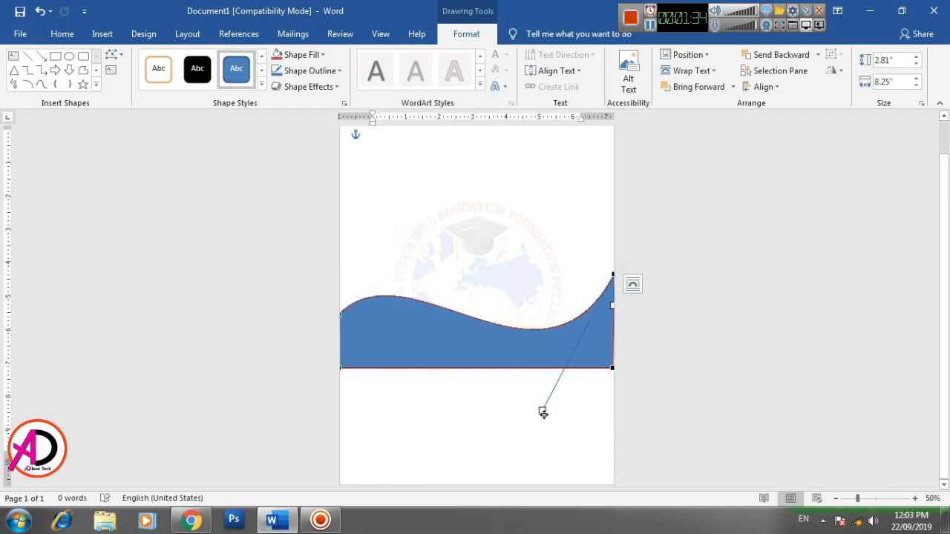
{"action": "left_click_drag", "start_coordinate": [543, 413], "coordinate": [524, 424]}
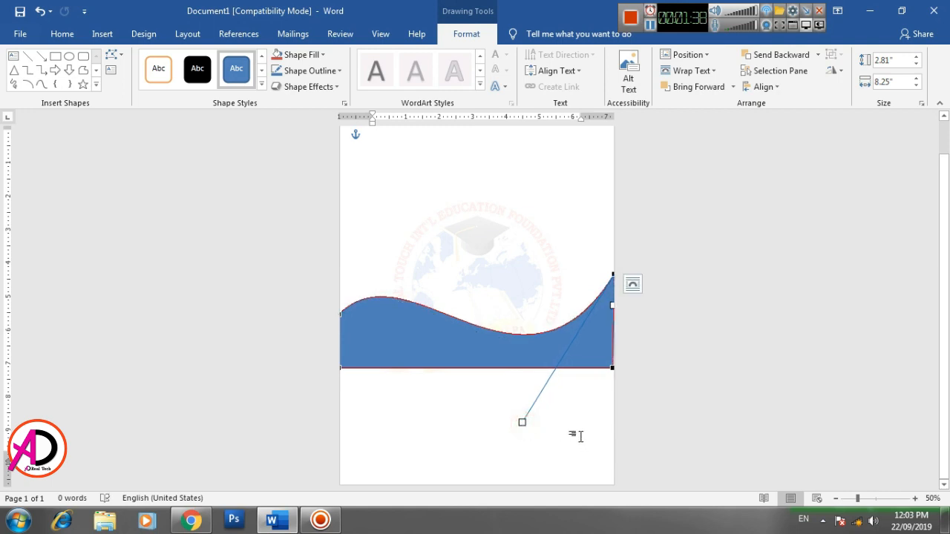
{"action": "left_click", "coordinate": [340, 314]}
{"action": "left_click_drag", "start_coordinate": [411, 242], "coordinate": [459, 244]}
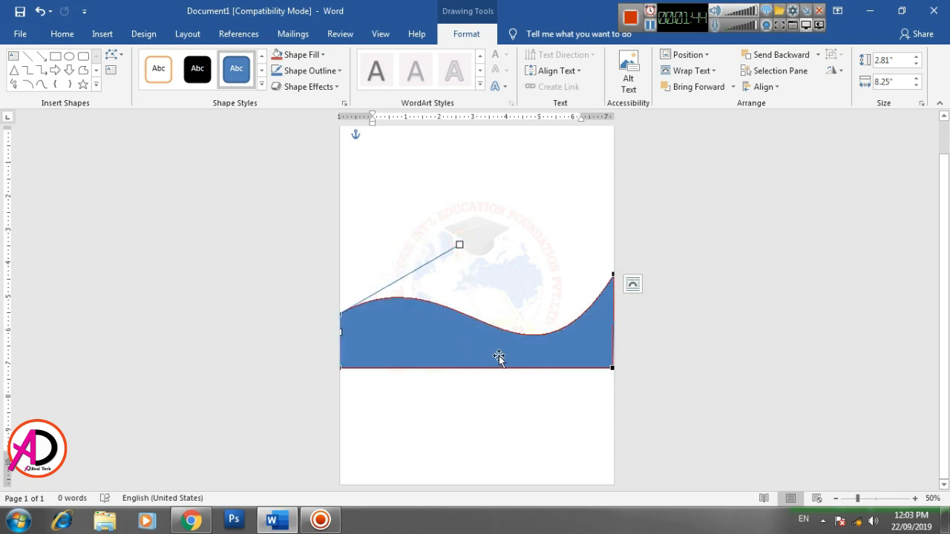
Step: Finish editing the points and move the wave shape back down to the bottom edge of the page
{"action": "left_click", "coordinate": [584, 411]}
{"action": "left_click", "coordinate": [563, 421]}
{"action": "left_click_drag", "start_coordinate": [554, 345], "coordinate": [559, 459]}
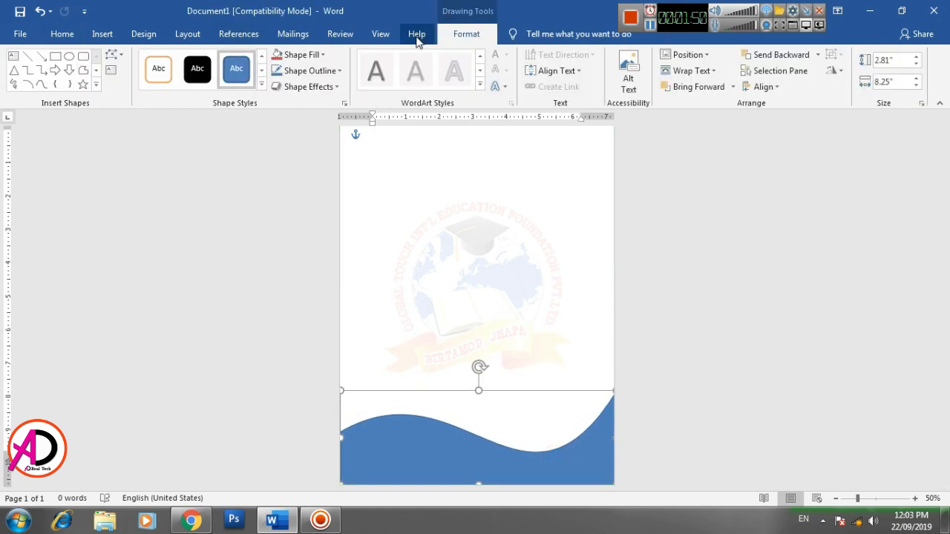
Step: Fill the wave shape with the theme's orange and remove its outline
{"action": "left_click", "coordinate": [297, 56]}
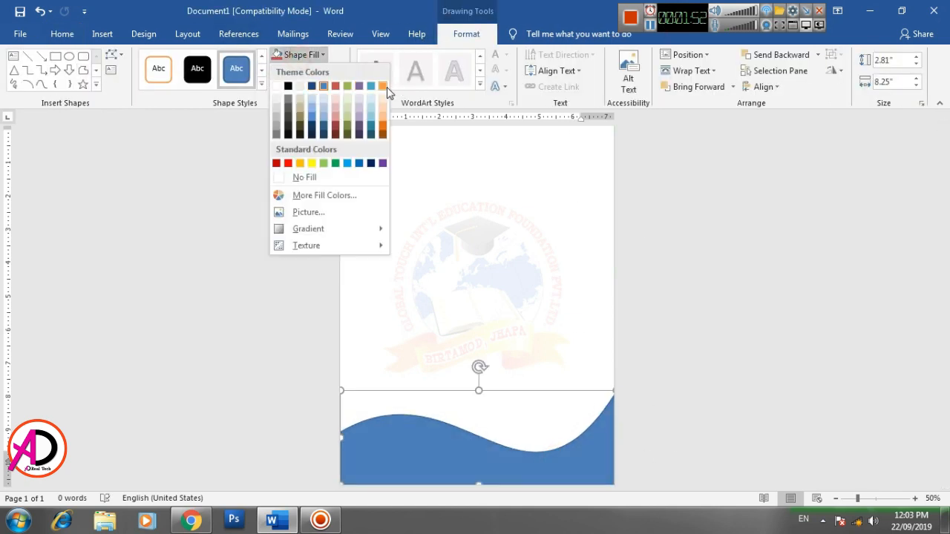
{"action": "left_click", "coordinate": [383, 86]}
{"action": "left_click", "coordinate": [306, 71]}
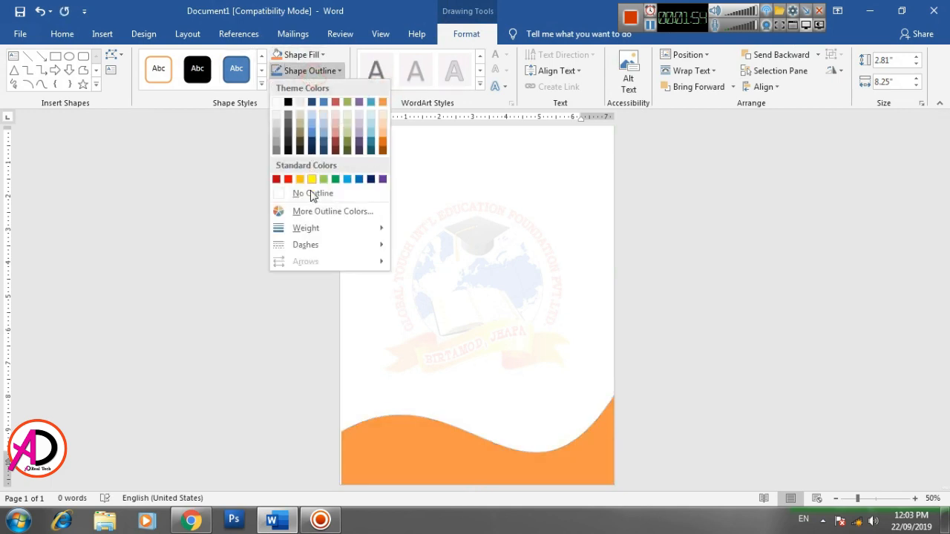
{"action": "left_click", "coordinate": [313, 194]}
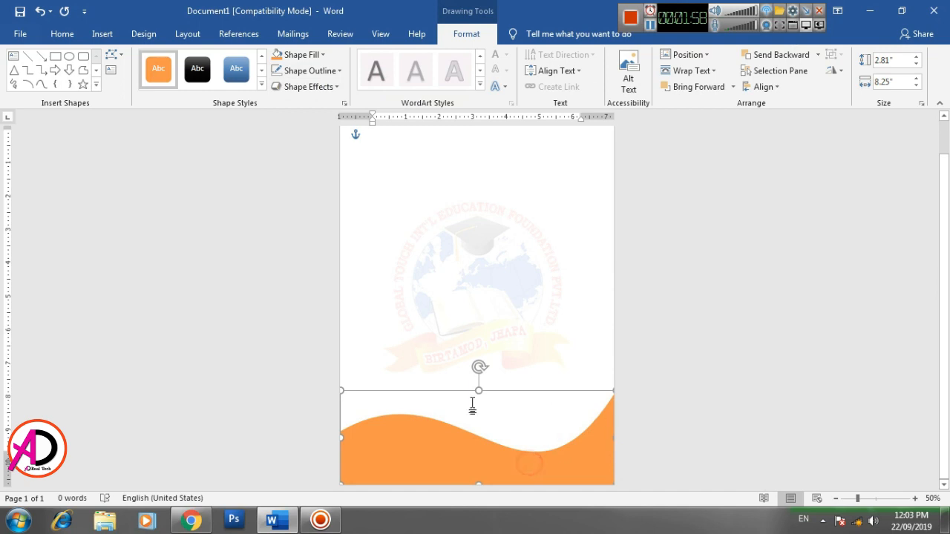
Step: Duplicate the orange wave, move the copy up above the original and fill it with standard Dark Red
{"action": "key", "text": "ctrl+d"}
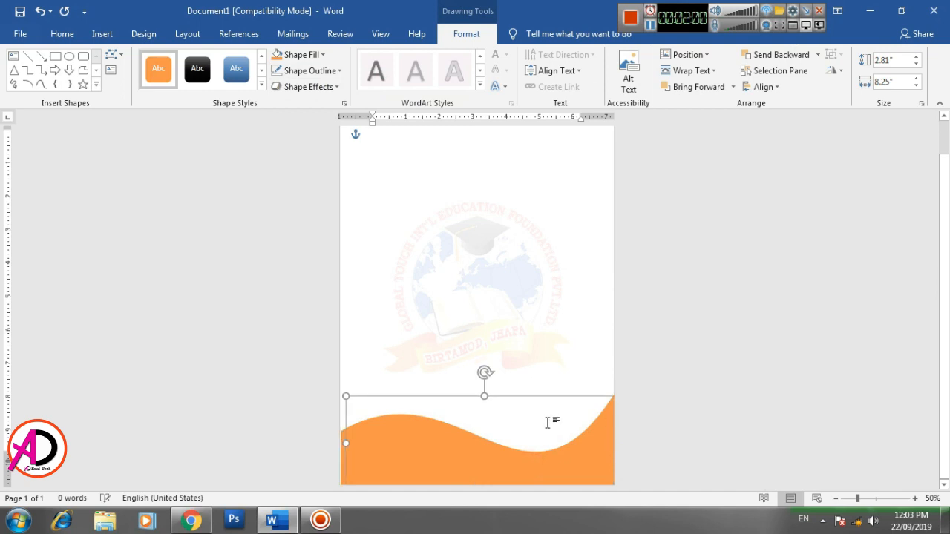
{"action": "left_click", "coordinate": [651, 26]}
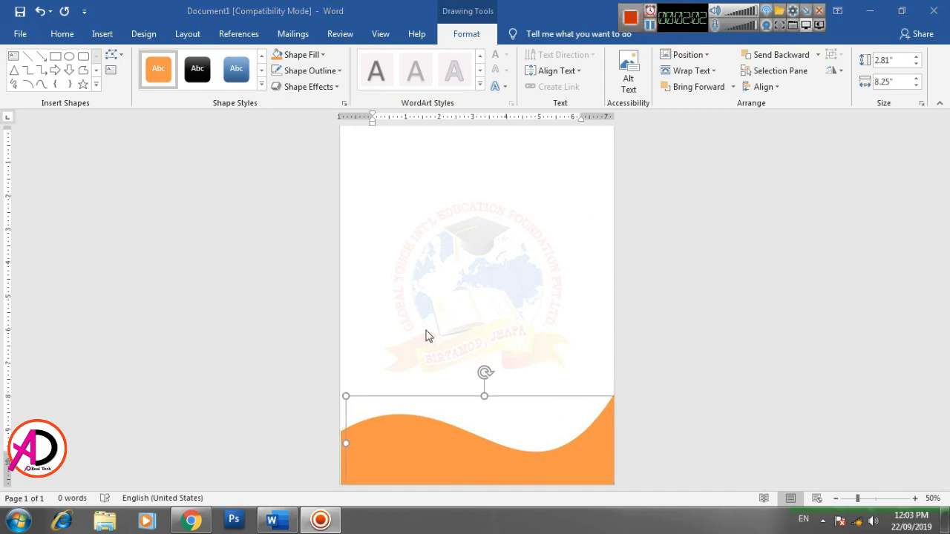
{"action": "left_click", "coordinate": [443, 344]}
{"action": "left_click_drag", "start_coordinate": [412, 429], "coordinate": [407, 333]}
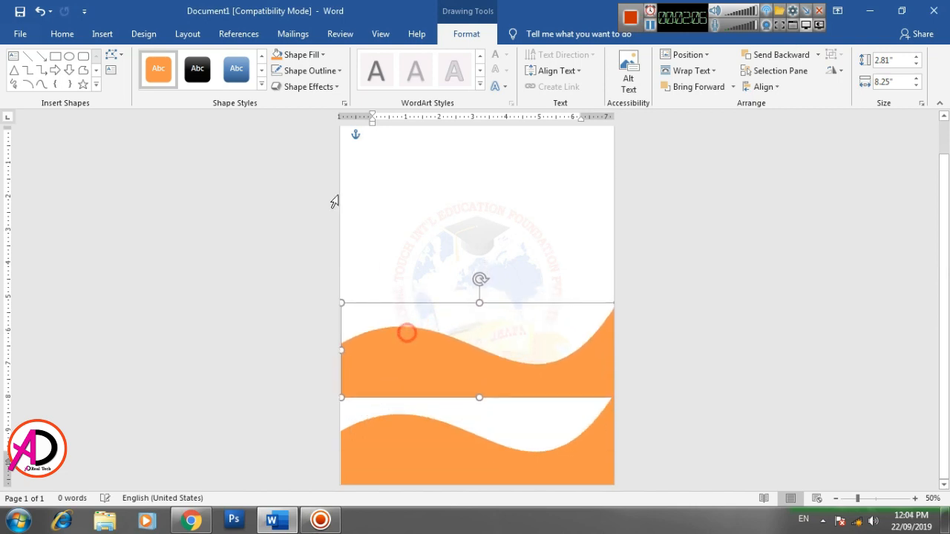
{"action": "left_click", "coordinate": [311, 57]}
{"action": "left_click", "coordinate": [272, 162]}
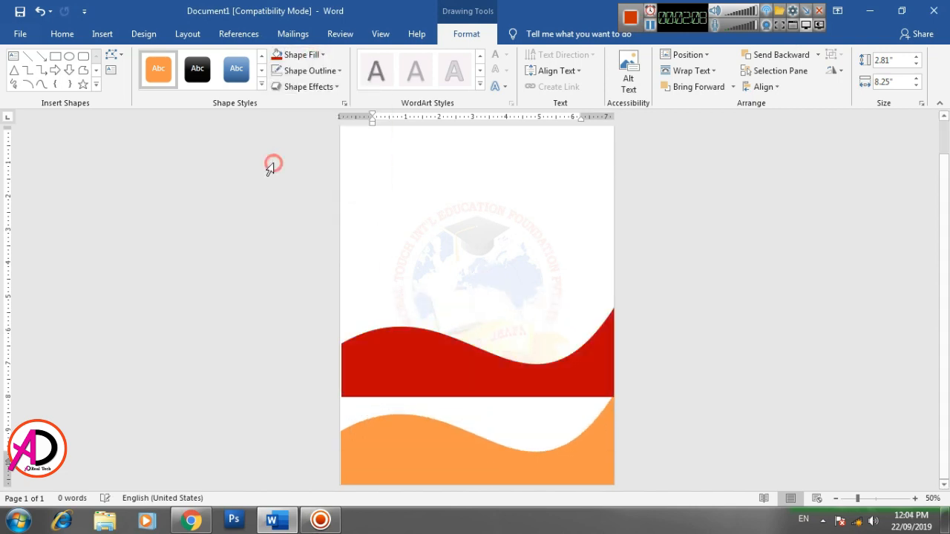
Step: Tilt the dark red wave slightly clockwise and place it behind the orange wave as a band above its left crest
{"action": "left_click_drag", "start_coordinate": [481, 275], "coordinate": [501, 267]}
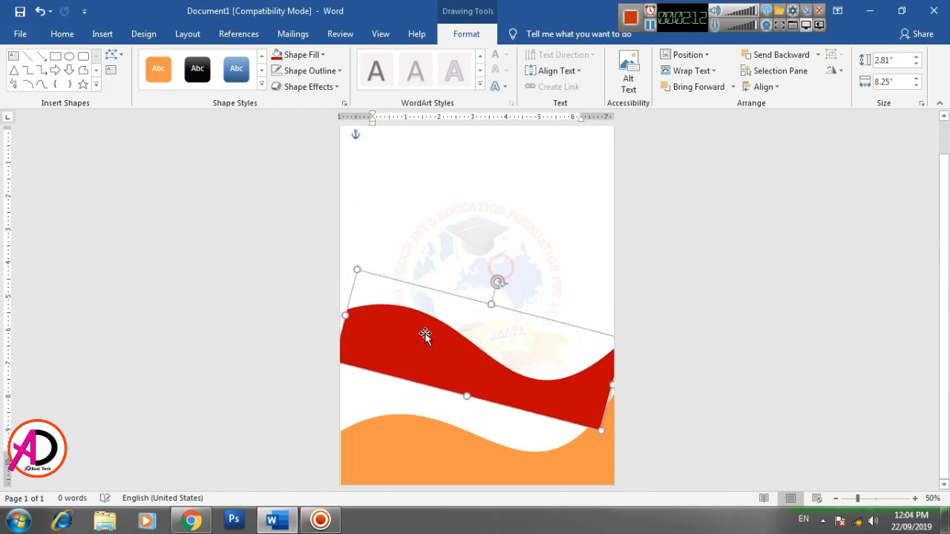
{"action": "left_click_drag", "start_coordinate": [423, 333], "coordinate": [413, 410]}
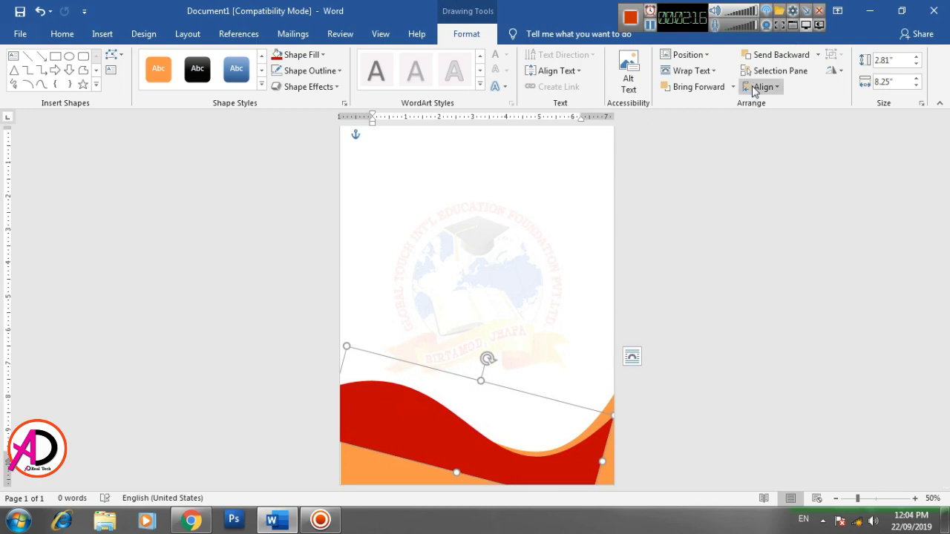
{"action": "left_click", "coordinate": [780, 55]}
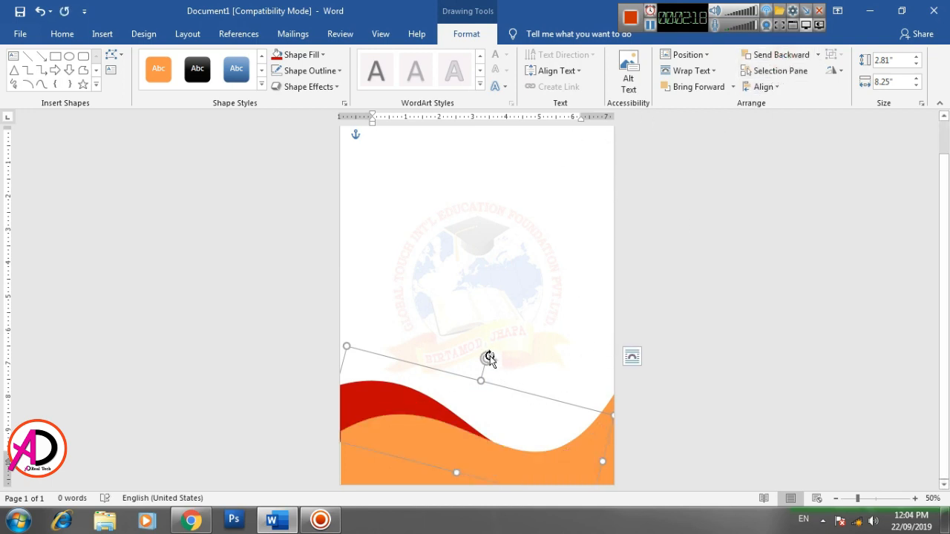
{"action": "left_click_drag", "start_coordinate": [488, 359], "coordinate": [483, 356]}
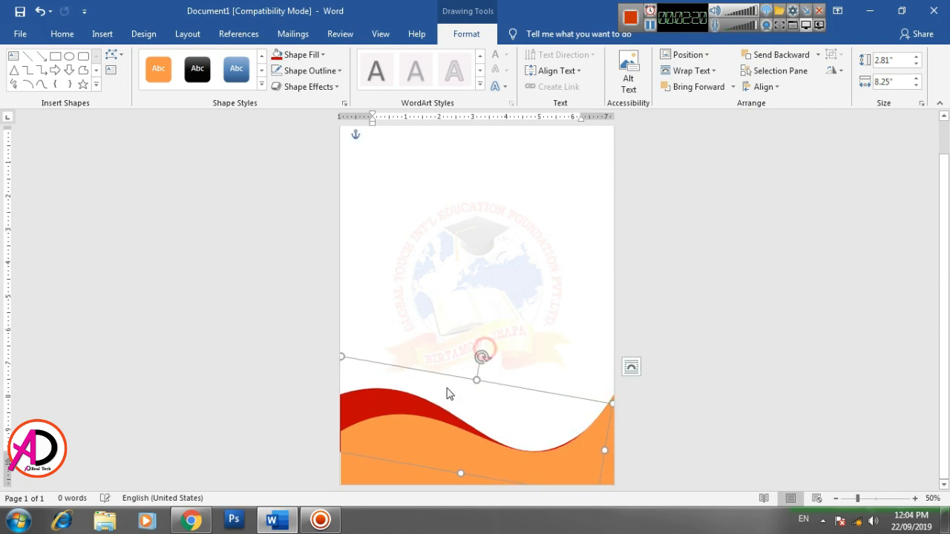
{"action": "left_click_drag", "start_coordinate": [423, 403], "coordinate": [423, 404]}
{"action": "left_click_drag", "start_coordinate": [479, 357], "coordinate": [480, 357]}
{"action": "left_click", "coordinate": [726, 344]}
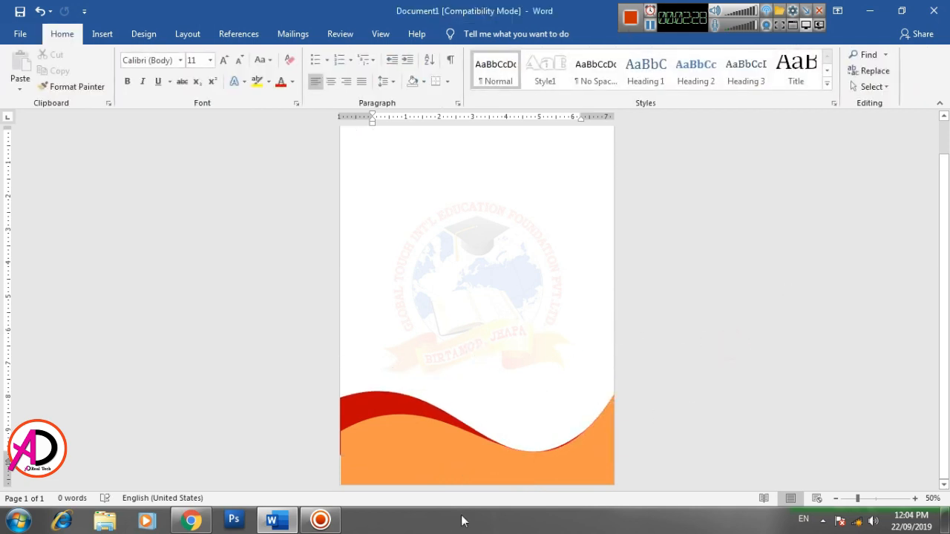
Step: Stretch the orange wave's left edge past the page edge, to about 8.38" wide, to cover the red sliver
{"action": "left_click", "coordinate": [362, 412]}
{"action": "left_click", "coordinate": [705, 419]}
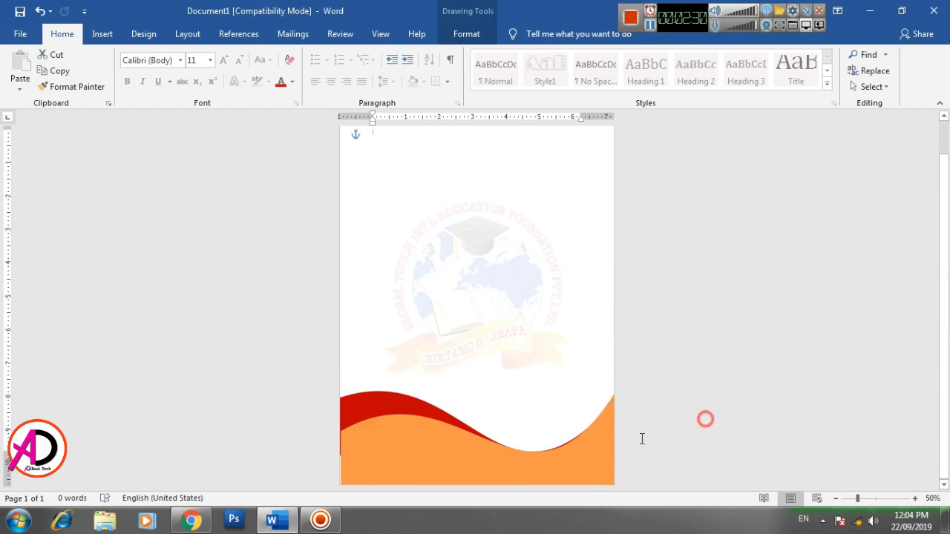
{"action": "left_click", "coordinate": [361, 466]}
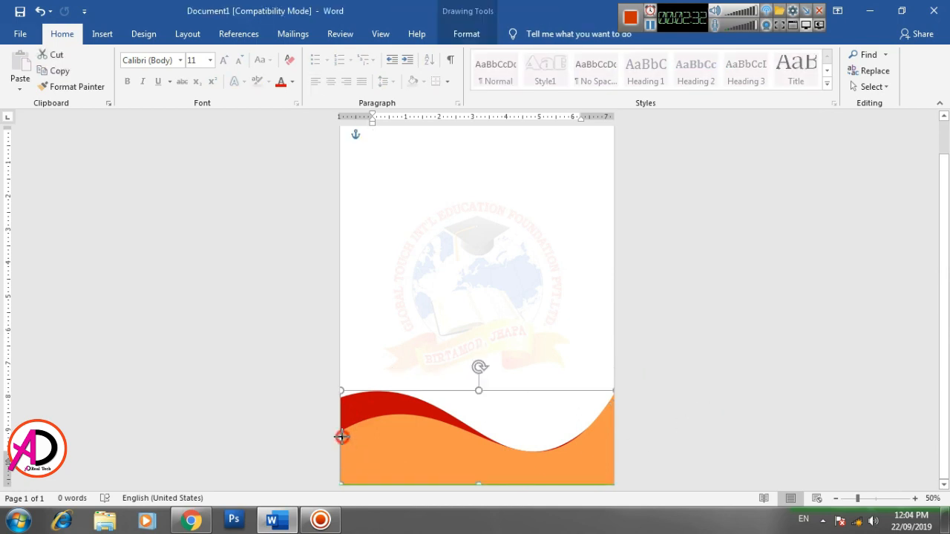
{"action": "left_click", "coordinate": [689, 449]}
{"action": "left_click", "coordinate": [408, 466]}
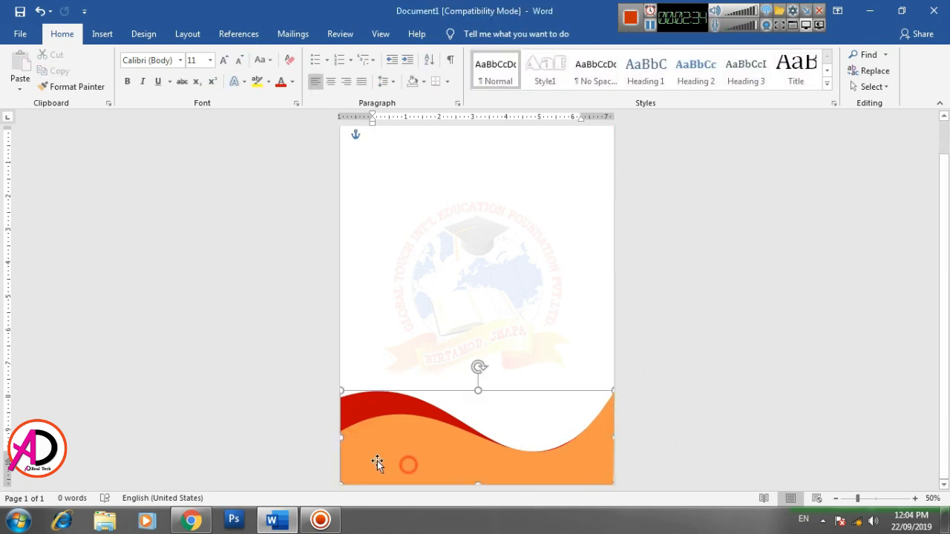
{"action": "left_click_drag", "start_coordinate": [342, 439], "coordinate": [319, 442]}
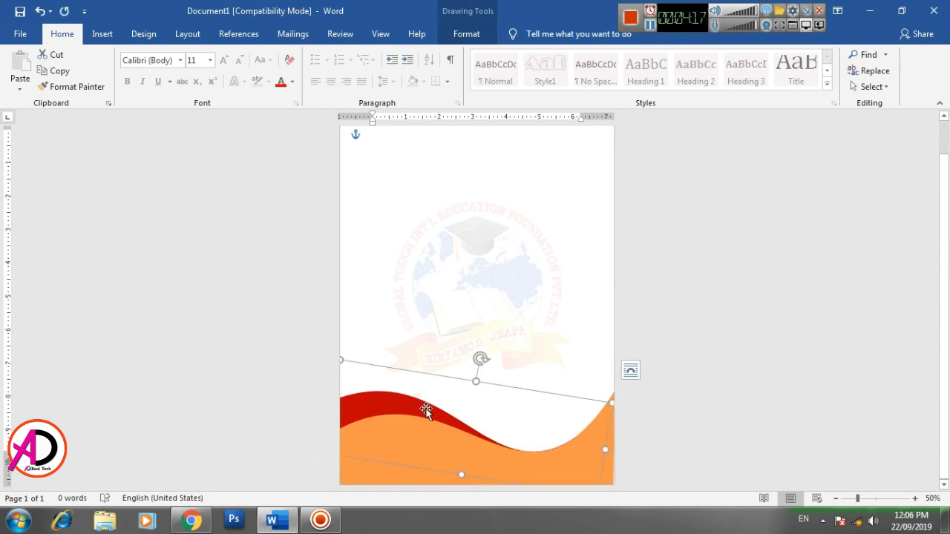
Step: Place a horizontally flipped copy of the dark red wave at the page's lower right, behind the orange wave
{"action": "left_click_drag", "start_coordinate": [426, 409], "coordinate": [426, 314]}
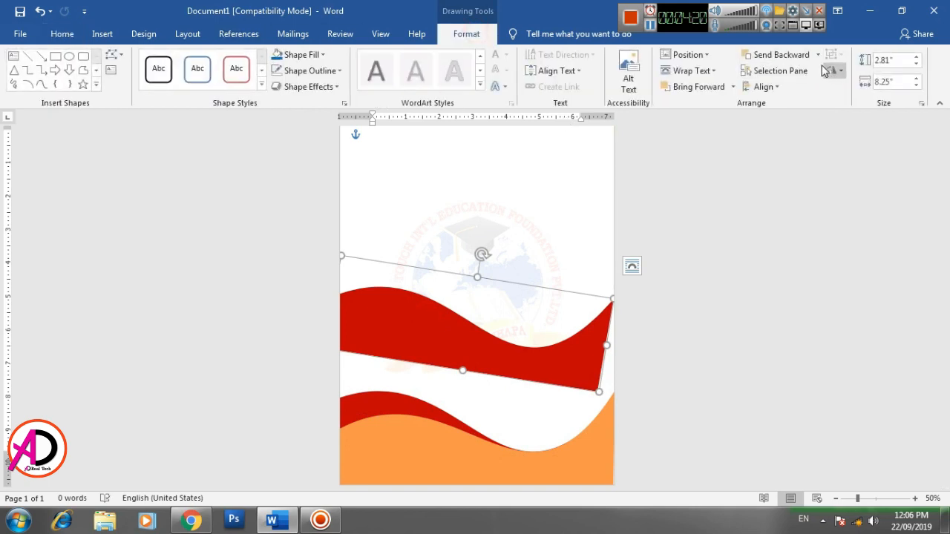
{"action": "left_click", "coordinate": [840, 71]}
{"action": "left_click", "coordinate": [851, 133]}
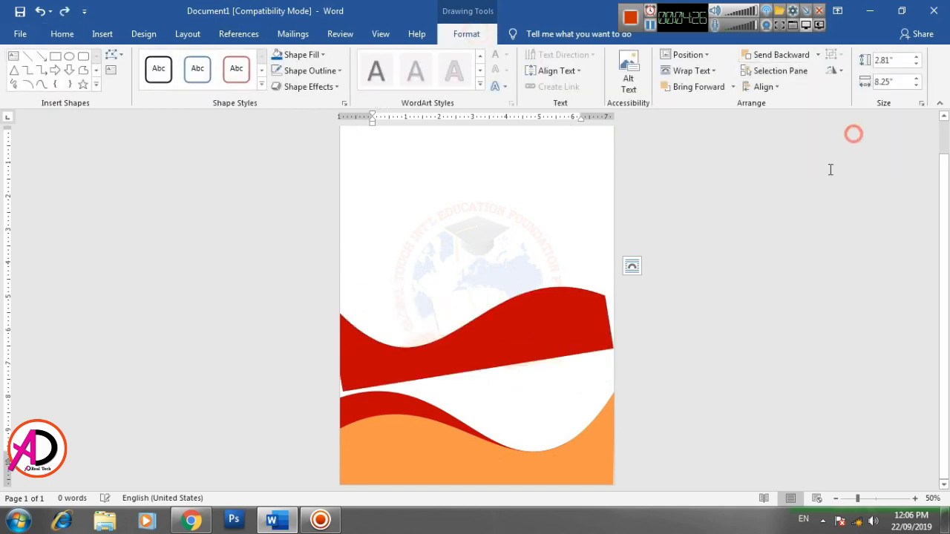
{"action": "left_click_drag", "start_coordinate": [564, 322], "coordinate": [601, 409]}
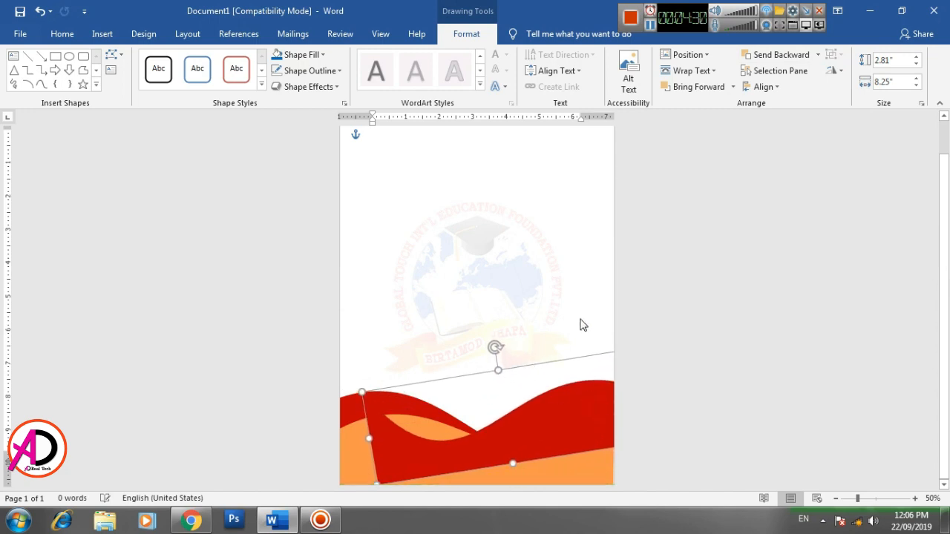
{"action": "left_click", "coordinate": [783, 55]}
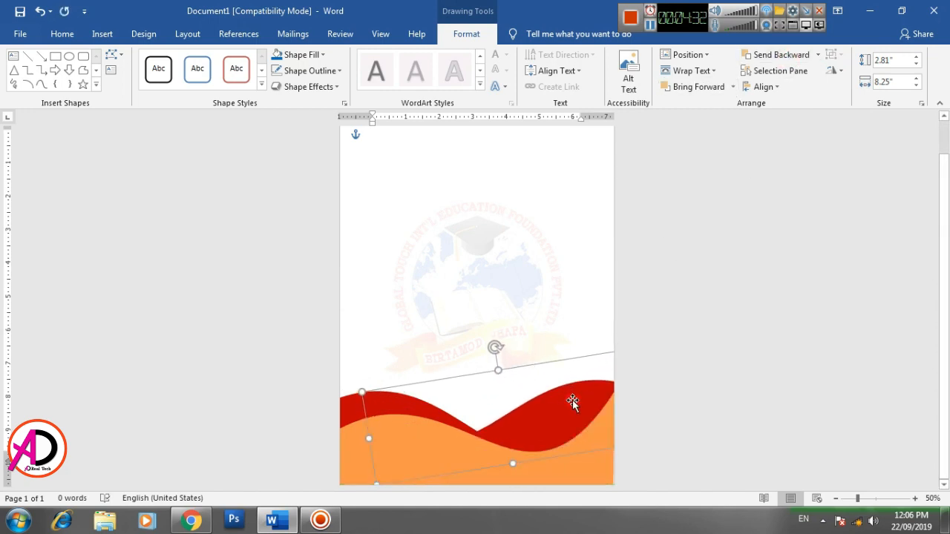
Step: Move the red copy back up to mid-page and flip it horizontally again
{"action": "left_click_drag", "start_coordinate": [572, 401], "coordinate": [568, 327]}
{"action": "left_click", "coordinate": [833, 70]}
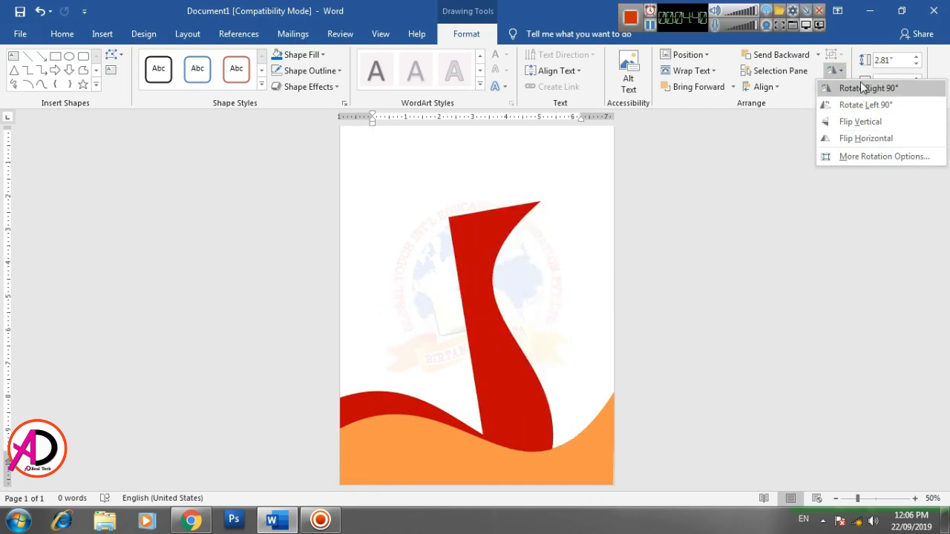
{"action": "left_click", "coordinate": [865, 139]}
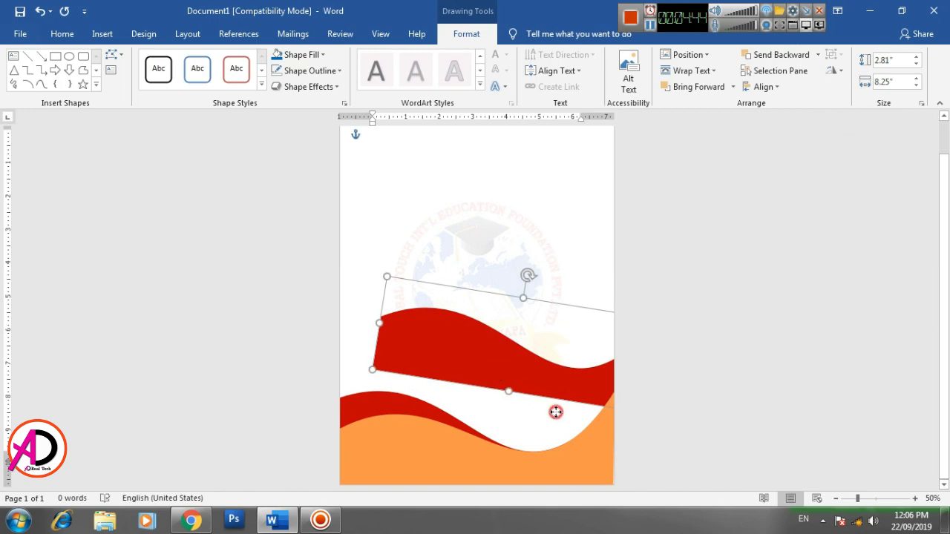
Step: Shift the red copy up and to the left, and rotate it until its base is level
{"action": "left_click_drag", "start_coordinate": [556, 412], "coordinate": [446, 294]}
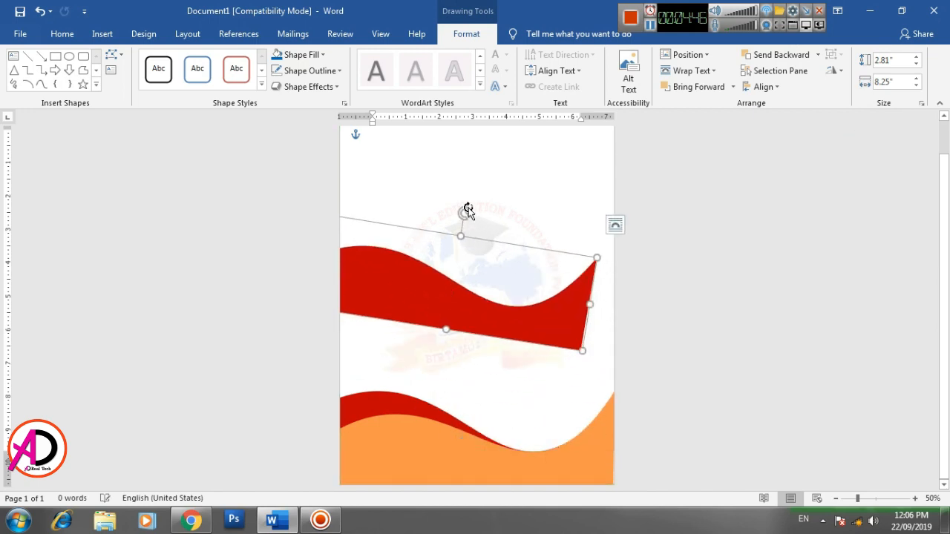
{"action": "left_click_drag", "start_coordinate": [468, 211], "coordinate": [451, 253]}
{"action": "left_click", "coordinate": [832, 71]}
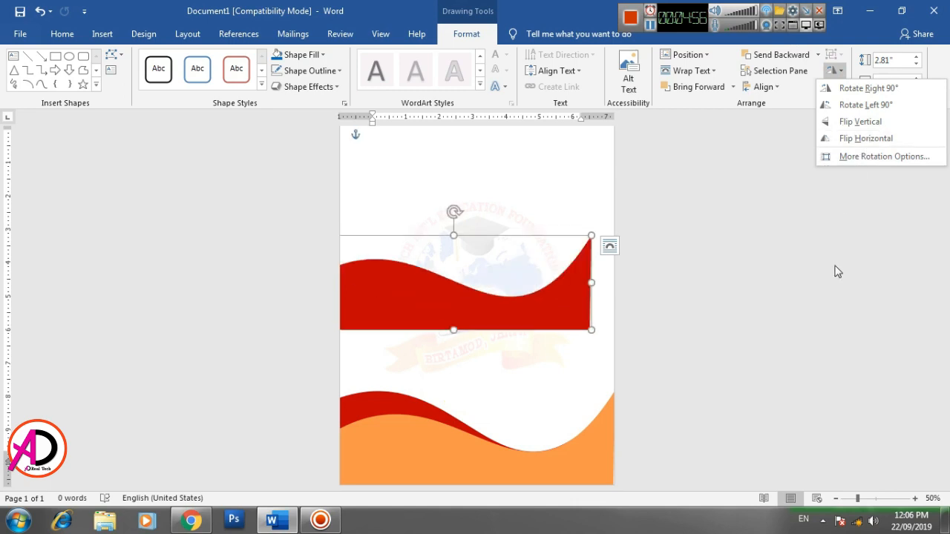
{"action": "left_click", "coordinate": [509, 318]}
Step: Place the red copy along the page bottom, stretched to about 8.42" wide and tilted slightly counterclockwise
{"action": "left_click_drag", "start_coordinate": [547, 310], "coordinate": [569, 453]}
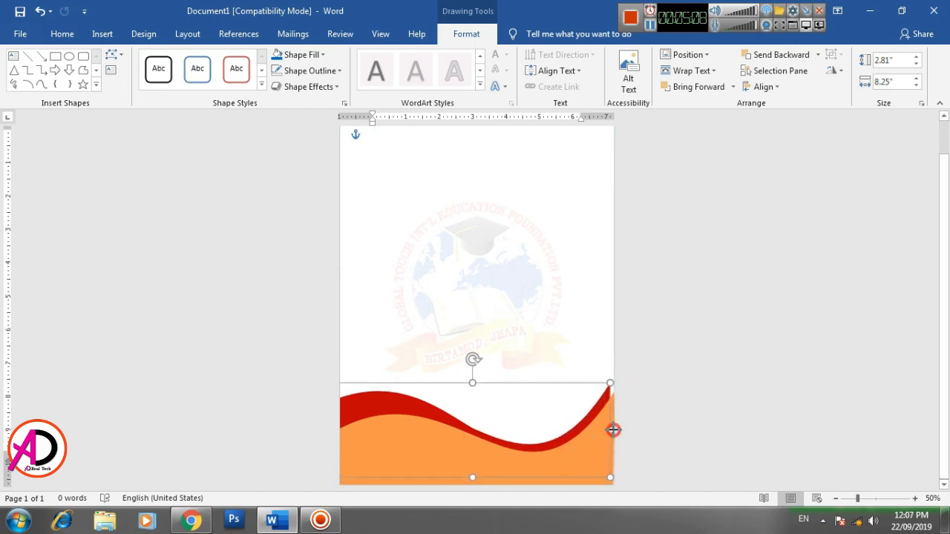
{"action": "left_click_drag", "start_coordinate": [611, 430], "coordinate": [617, 429]}
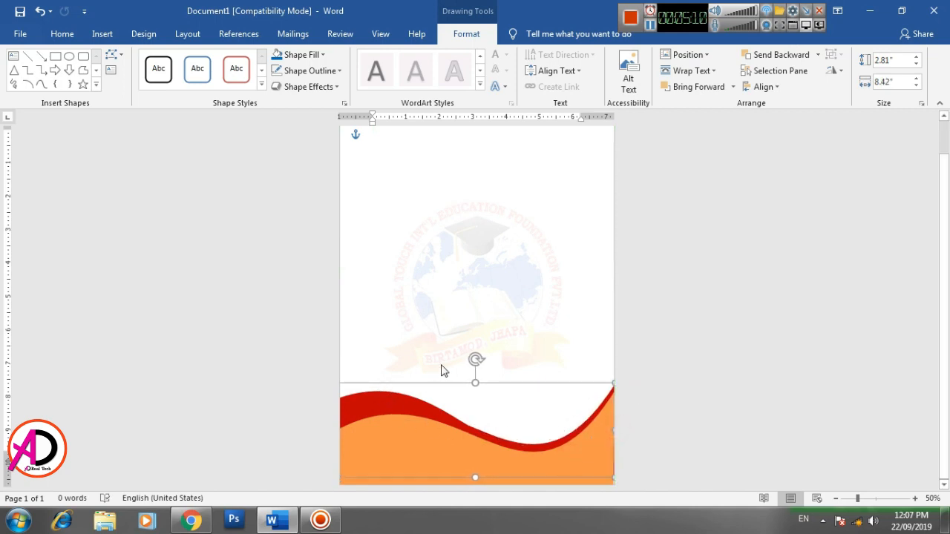
{"action": "left_click_drag", "start_coordinate": [467, 354], "coordinate": [466, 357]}
{"action": "left_click_drag", "start_coordinate": [595, 406], "coordinate": [611, 386]}
Step: Nudge the tilted copy down to leave a thin band above the orange wave's right side, and fill it with standard Blue
{"action": "key", "text": "Right"}
{"action": "key", "text": "Right"}
{"action": "key", "text": "Right"}
{"action": "key", "text": "Right"}
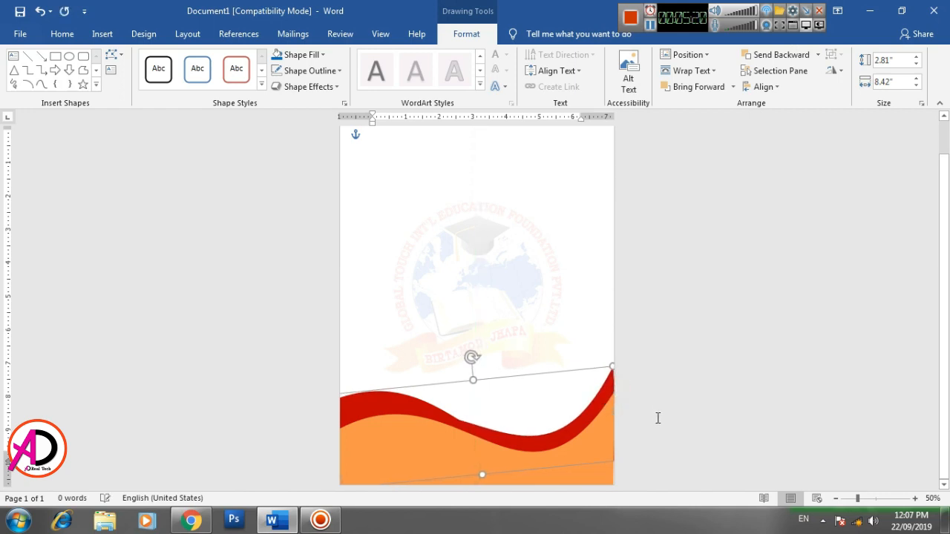
{"action": "key", "text": "Down"}
{"action": "key", "text": "Down"}
{"action": "key", "text": "Down"}
{"action": "key", "text": "Left"}
{"action": "key", "text": "Left"}
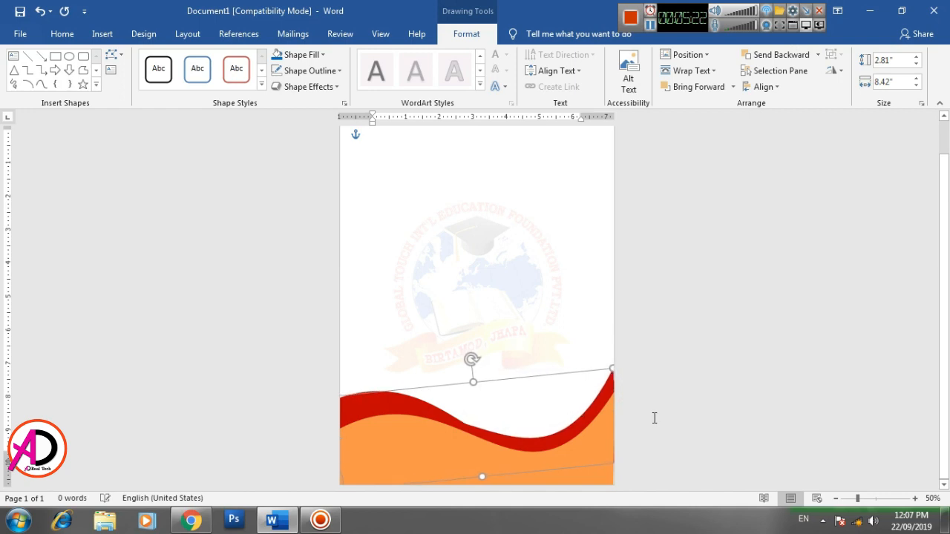
{"action": "key", "text": "Down"}
{"action": "key", "text": "Down"}
{"action": "key", "text": "Down"}
{"action": "key", "text": "Down"}
{"action": "key", "text": "Down"}
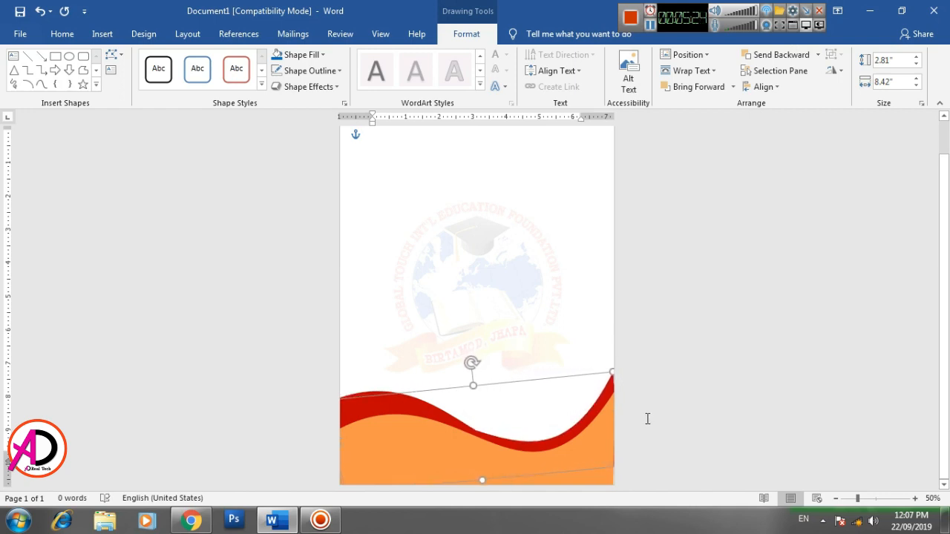
{"action": "key", "text": "Down"}
{"action": "key", "text": "Down"}
{"action": "key", "text": "Right"}
{"action": "key", "text": "Right"}
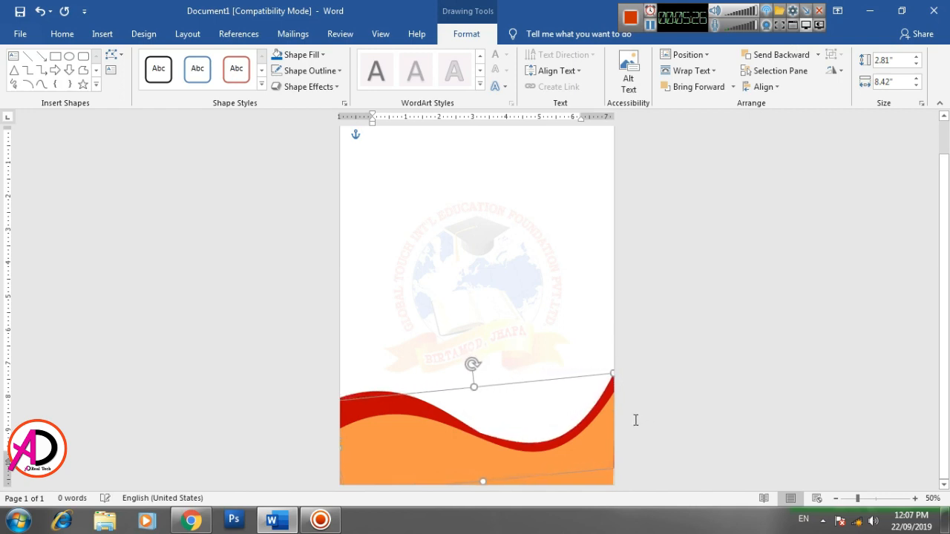
{"action": "left_click", "coordinate": [314, 55]}
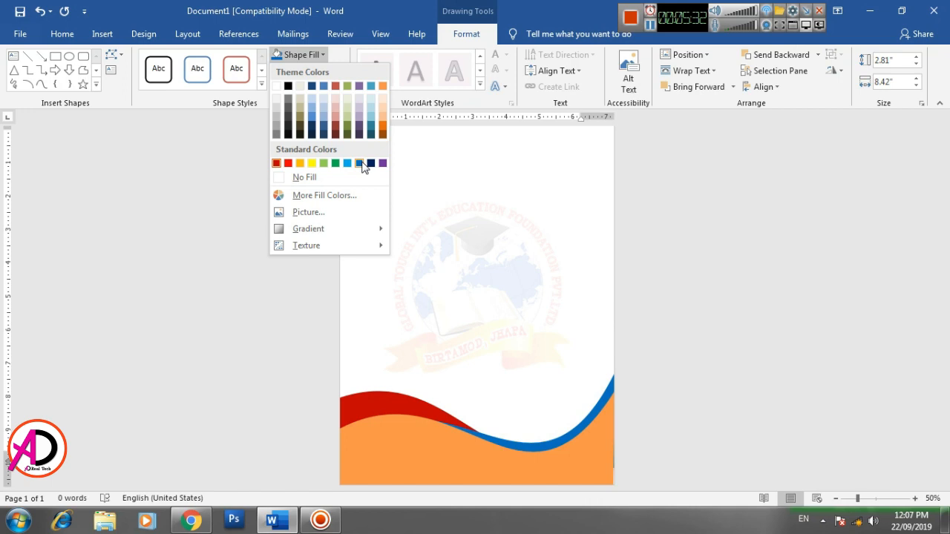
{"action": "left_click", "coordinate": [363, 164]}
Step: Stretch the orange wave's right edge slightly past the page edge to cover the blue sliver
{"action": "left_click", "coordinate": [598, 466]}
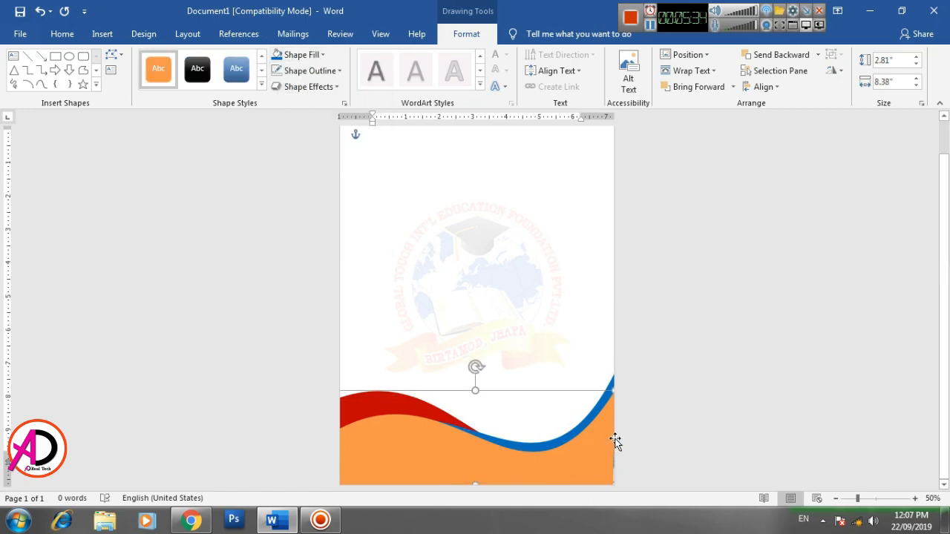
{"action": "left_click_drag", "start_coordinate": [614, 439], "coordinate": [624, 439]}
{"action": "left_click", "coordinate": [653, 454]}
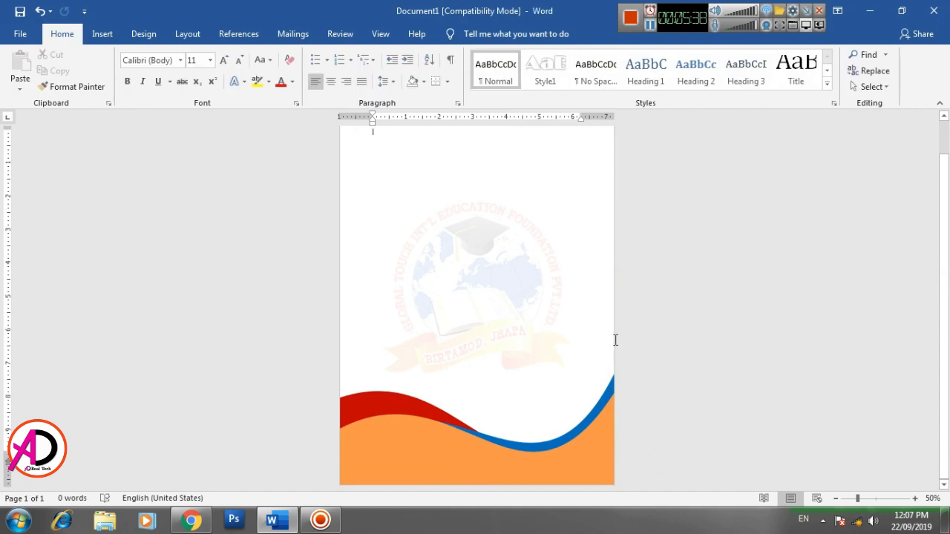
{"action": "scroll", "coordinate": [670, 280], "scroll_direction": "up", "scroll_amount": 3}
{"action": "scroll", "coordinate": [662, 309], "scroll_direction": "down", "scroll_amount": 3}
{"action": "scroll", "coordinate": [654, 312], "scroll_direction": "up", "scroll_amount": 3}
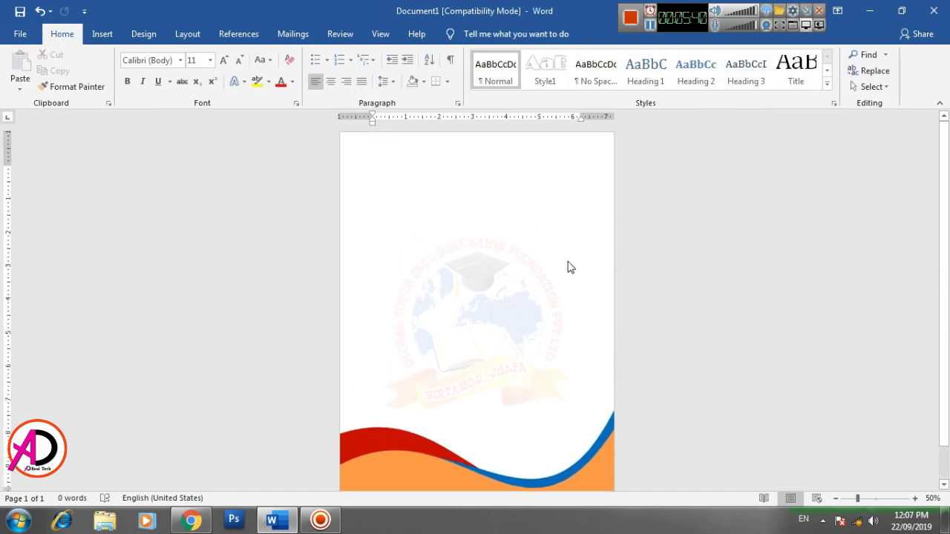
{"action": "scroll", "coordinate": [535, 348], "scroll_direction": "down", "scroll_amount": 1}
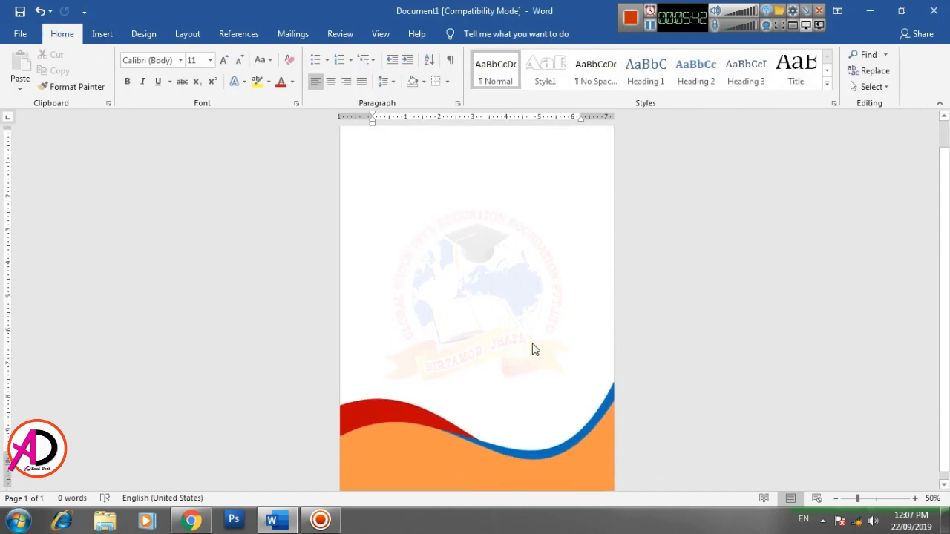
Step: Draw a closed freeform band about 3.29" high and 8.27" wide, slanting across the top of the page up to its right corner
{"action": "scroll", "coordinate": [498, 341], "scroll_direction": "up", "scroll_amount": 1}
{"action": "left_click", "coordinate": [99, 35]}
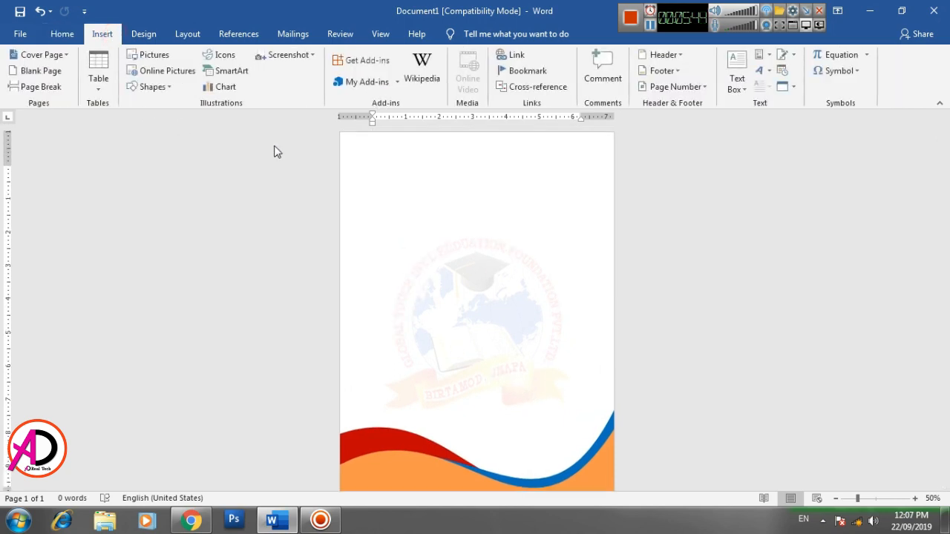
{"action": "left_click", "coordinate": [148, 89]}
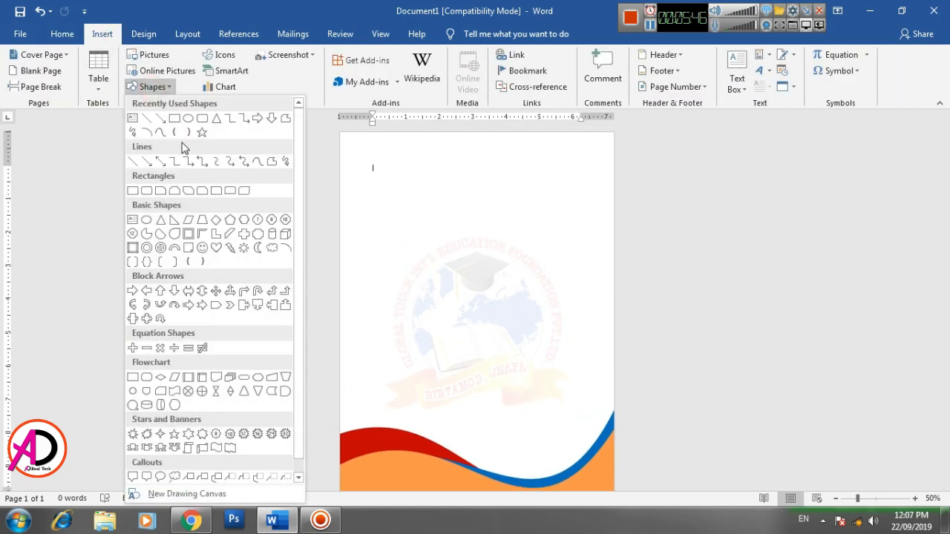
{"action": "left_click", "coordinate": [173, 118]}
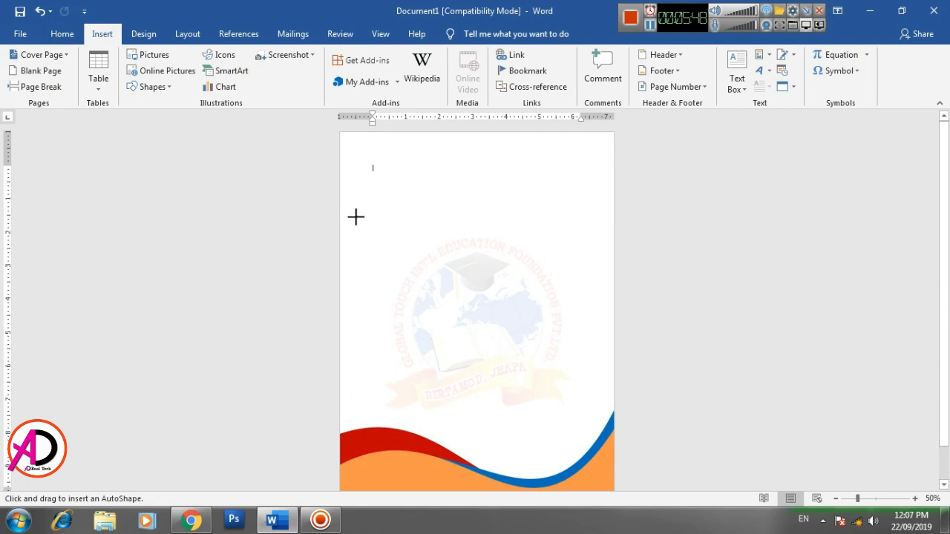
{"action": "left_click", "coordinate": [152, 86]}
{"action": "left_click", "coordinate": [285, 119]}
{"action": "left_click_drag", "start_coordinate": [340, 211], "coordinate": [339, 233]}
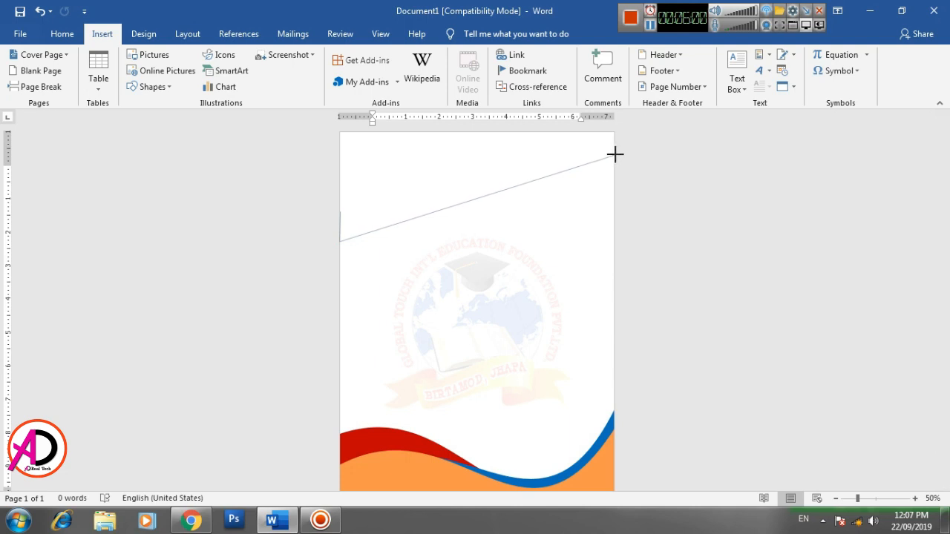
{"action": "left_click", "coordinate": [614, 157]}
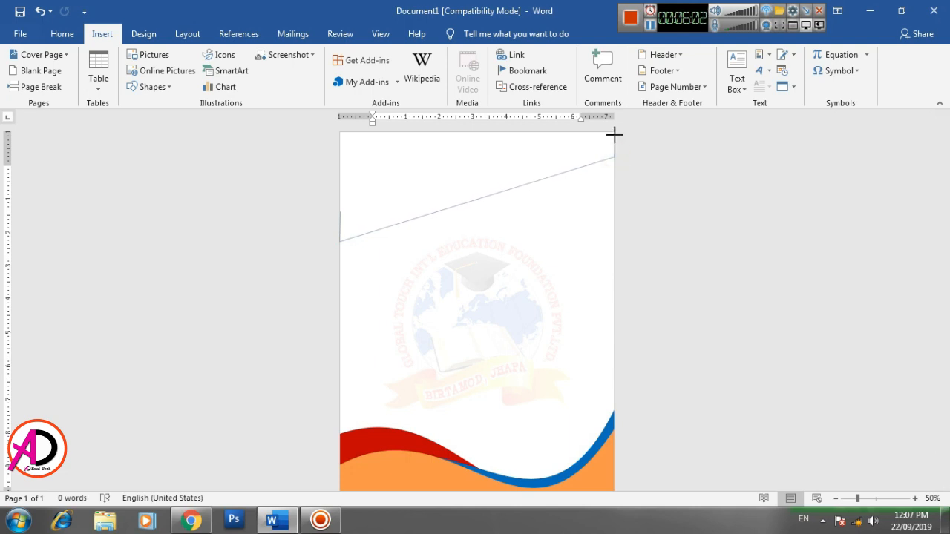
{"action": "left_click", "coordinate": [614, 131]}
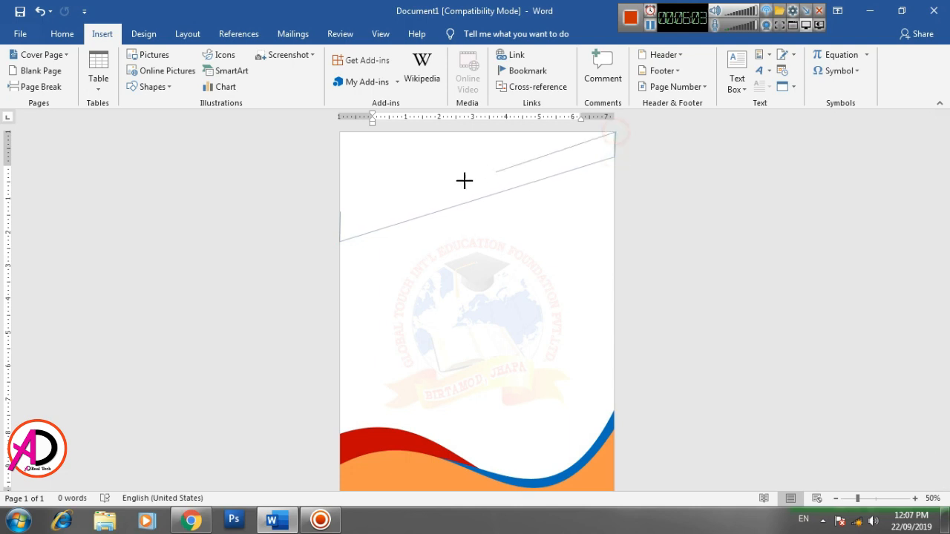
{"action": "left_click", "coordinate": [340, 213]}
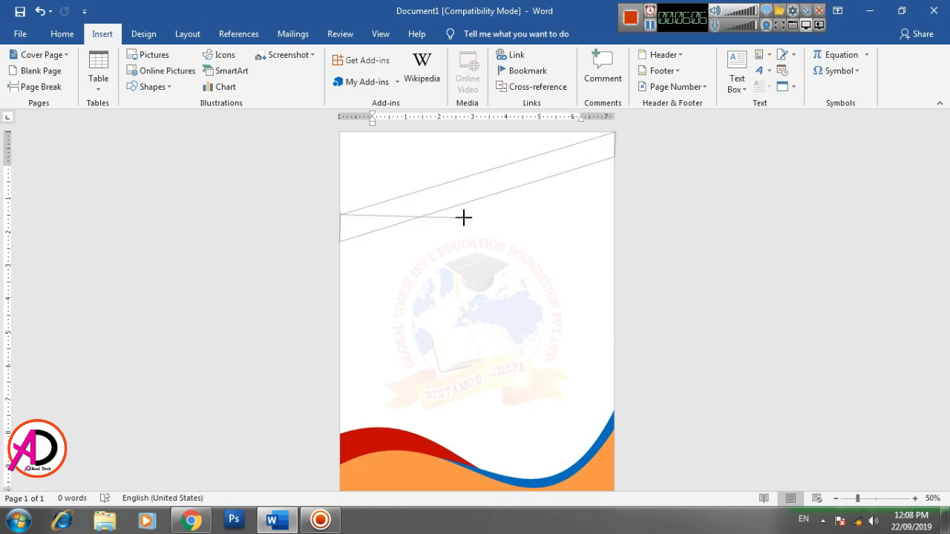
{"action": "double_click", "coordinate": [340, 213]}
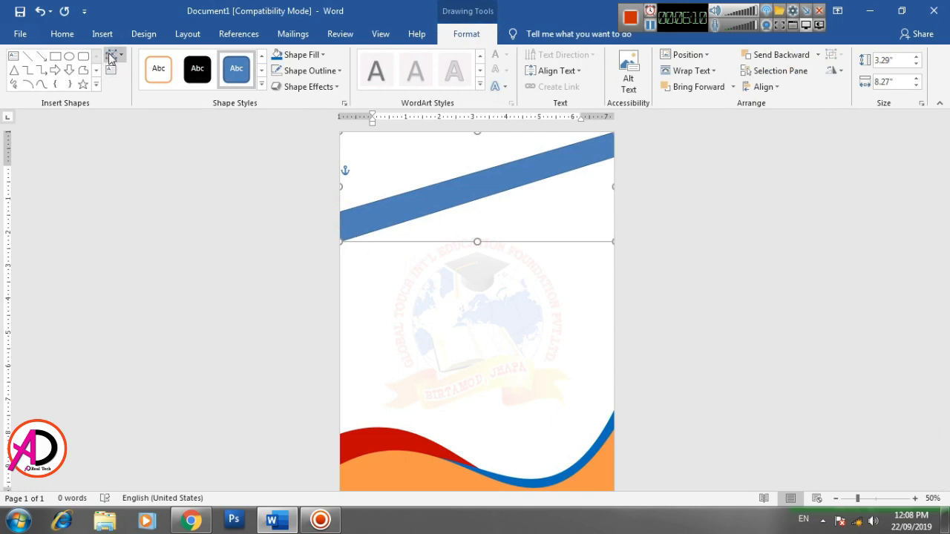
Step: Edit the band's points to bow its lower edge downward into a smooth curve between the page sides
{"action": "left_click", "coordinate": [112, 56]}
{"action": "left_click", "coordinate": [141, 90]}
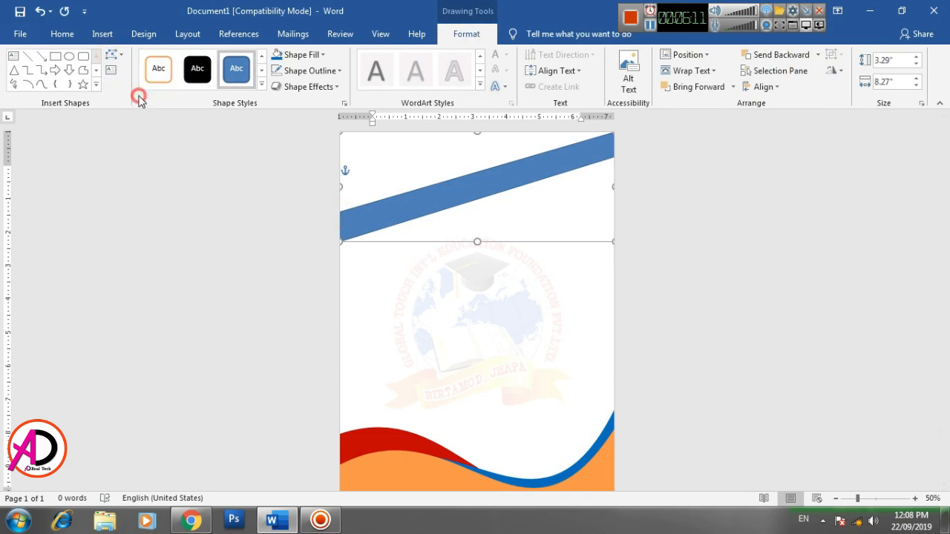
{"action": "left_click", "coordinate": [342, 242]}
{"action": "left_click_drag", "start_coordinate": [432, 215], "coordinate": [456, 300]}
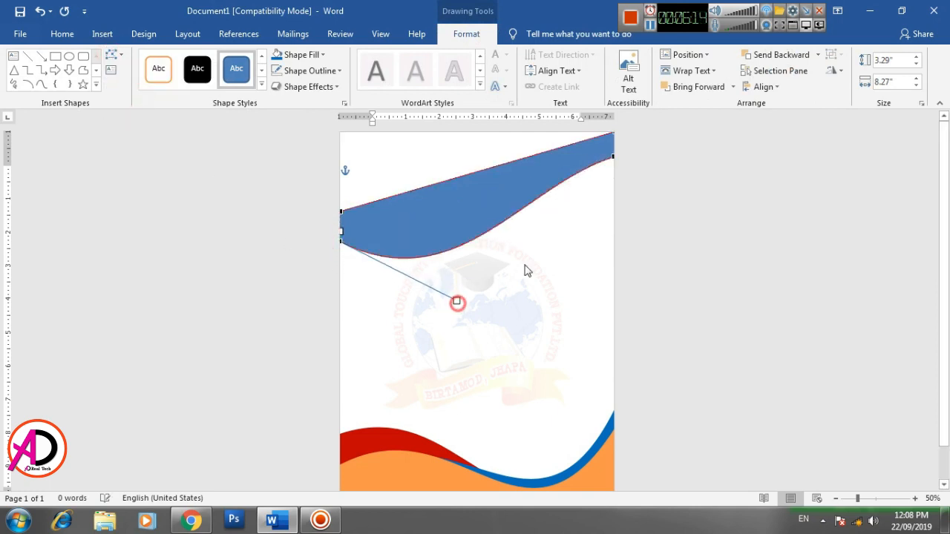
{"action": "left_click", "coordinate": [613, 158]}
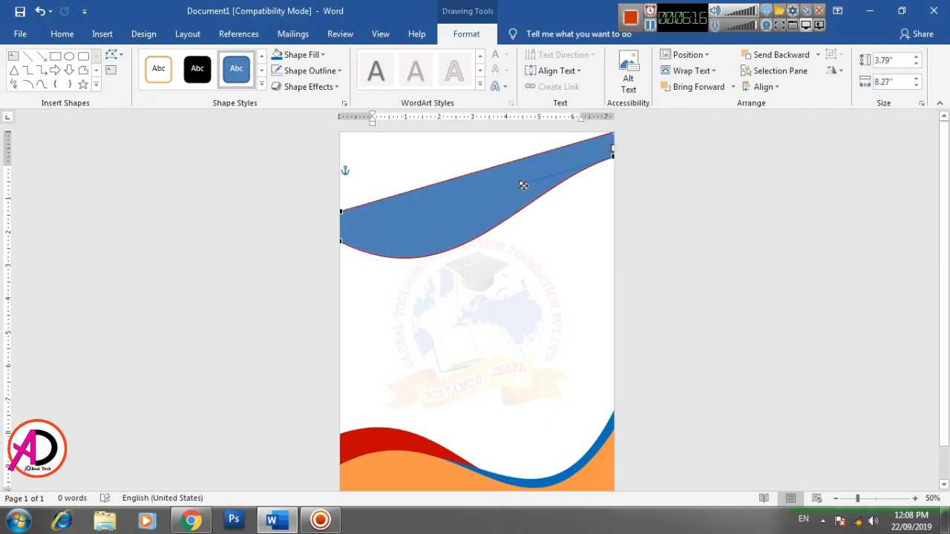
{"action": "left_click_drag", "start_coordinate": [523, 185], "coordinate": [568, 256]}
Step: Bow the band's upper edge downward and fine-tune the lower curve, leaving a ribbon that narrows in the middle
{"action": "left_click", "coordinate": [342, 213]}
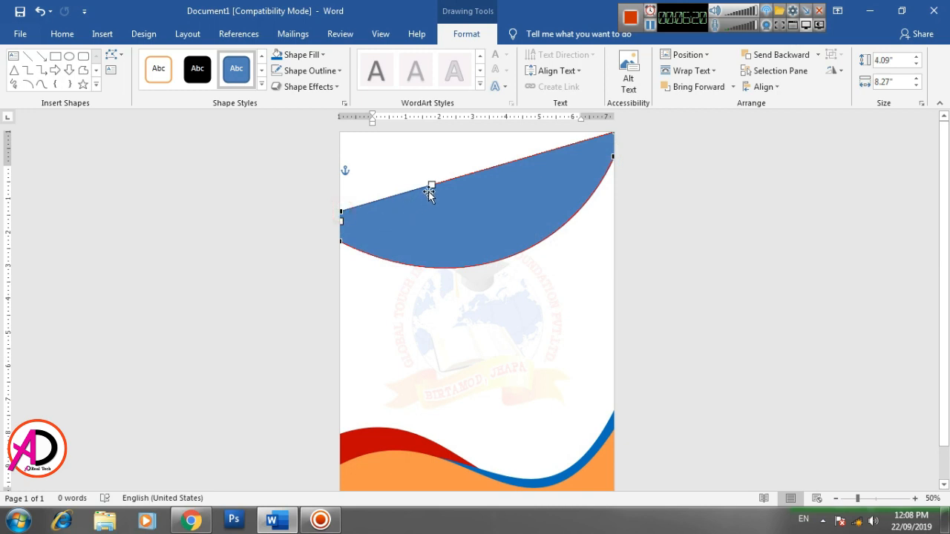
{"action": "left_click_drag", "start_coordinate": [431, 184], "coordinate": [464, 286]}
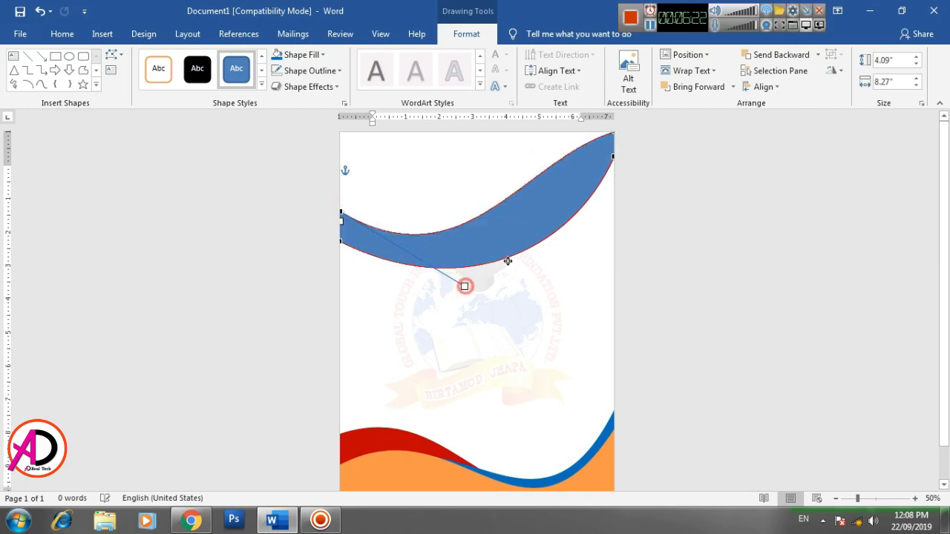
{"action": "left_click", "coordinate": [613, 132]}
{"action": "left_click_drag", "start_coordinate": [519, 163], "coordinate": [553, 277]}
{"action": "left_click", "coordinate": [613, 161]}
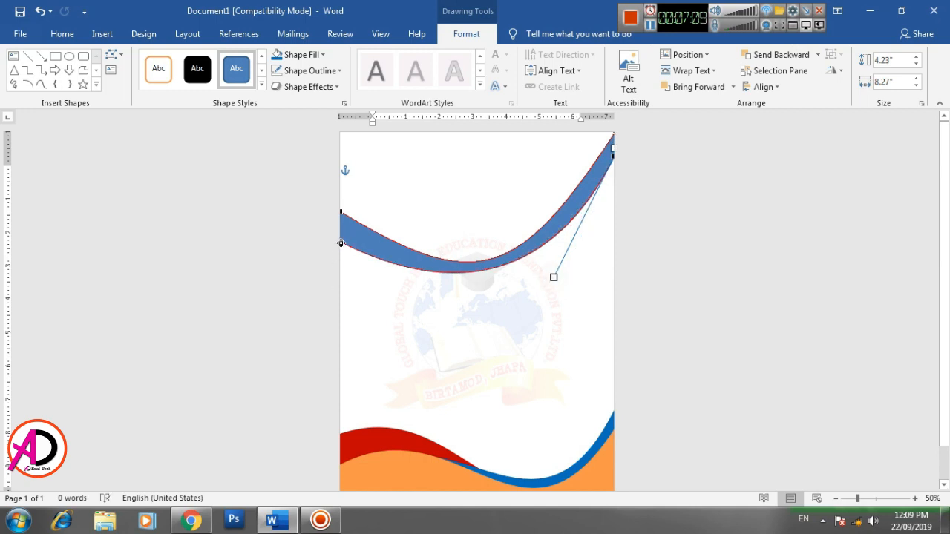
{"action": "left_click_drag", "start_coordinate": [341, 243], "coordinate": [455, 308]}
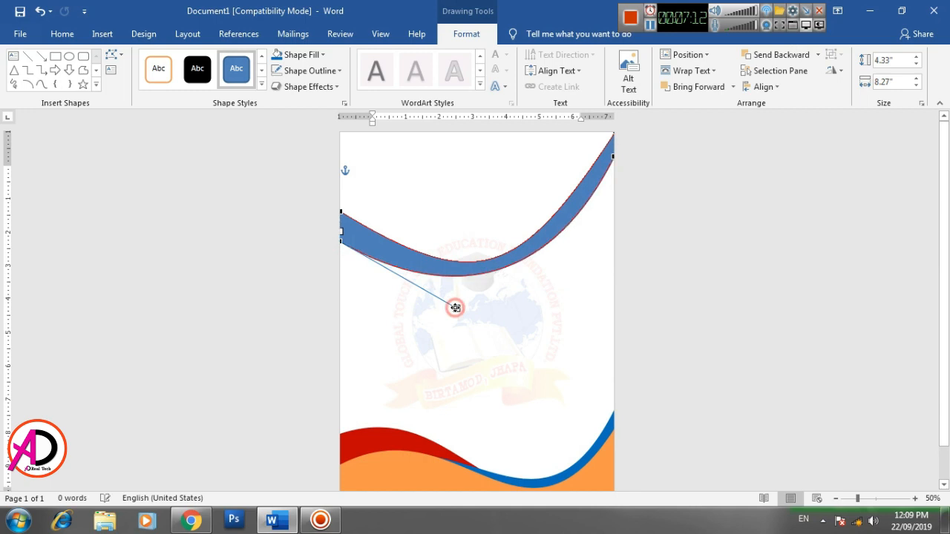
Step: Compress the curved ribbon from below to a height of about 3.23"
{"action": "left_click", "coordinate": [731, 291]}
{"action": "left_click", "coordinate": [519, 256]}
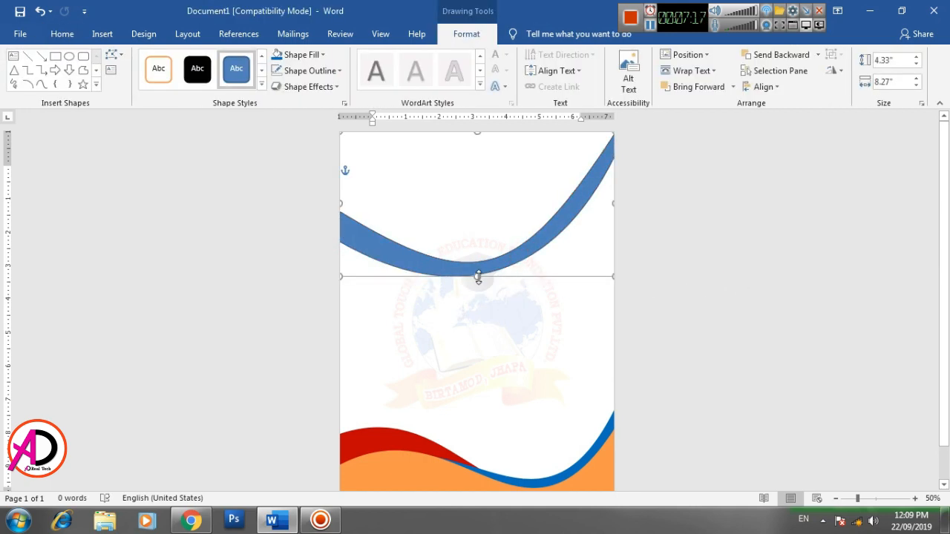
{"action": "left_click_drag", "start_coordinate": [479, 277], "coordinate": [475, 239]}
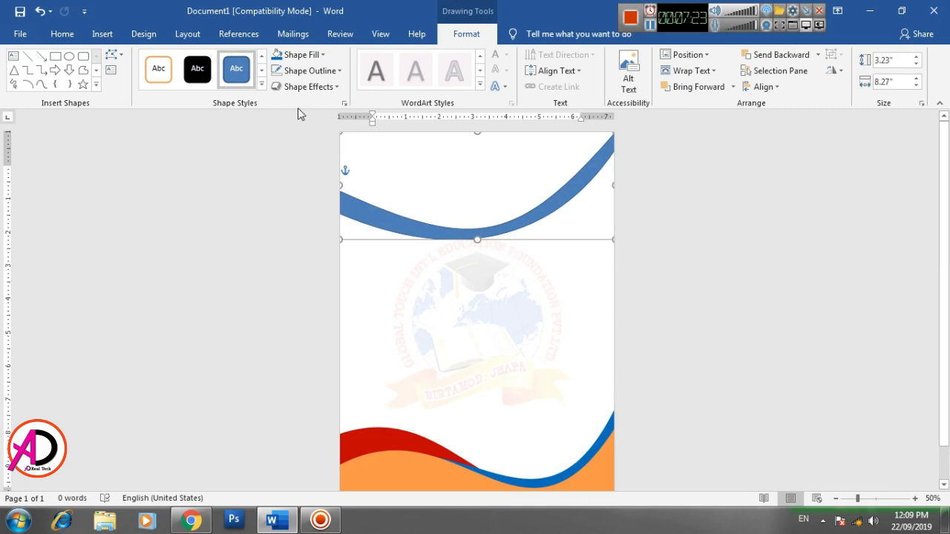
Step: Edit the ribbon's points again to refine the curve of its upper edge from both ends
{"action": "left_click", "coordinate": [112, 55]}
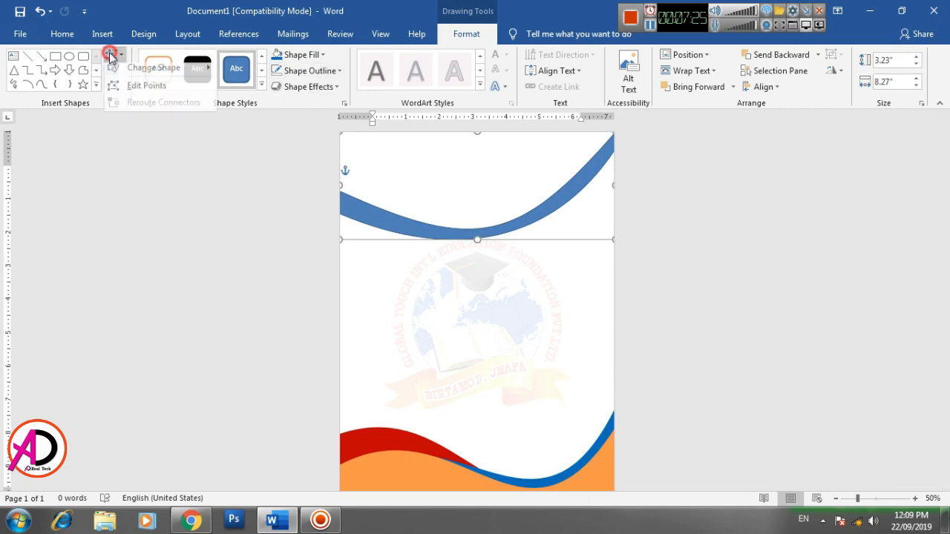
{"action": "left_click", "coordinate": [138, 90]}
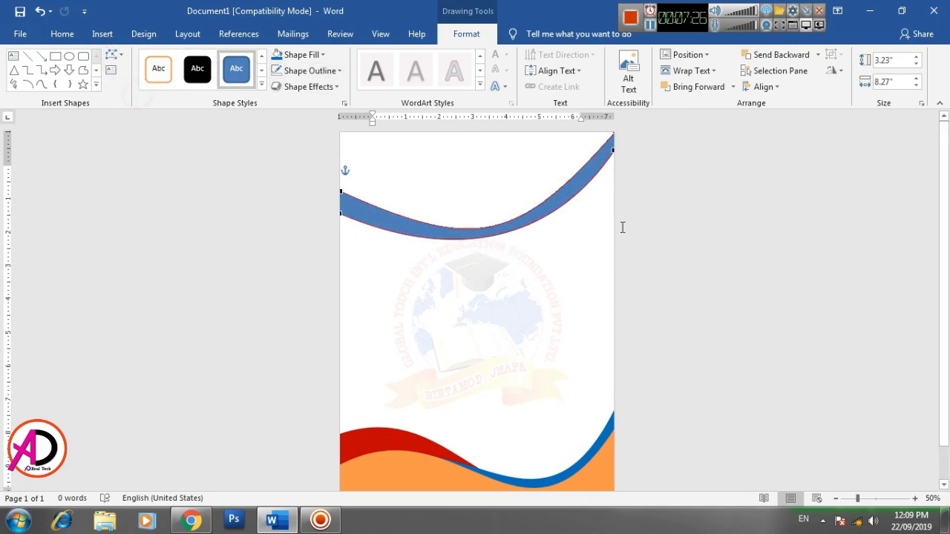
{"action": "left_click", "coordinate": [614, 131]}
{"action": "left_click_drag", "start_coordinate": [517, 245], "coordinate": [509, 253]}
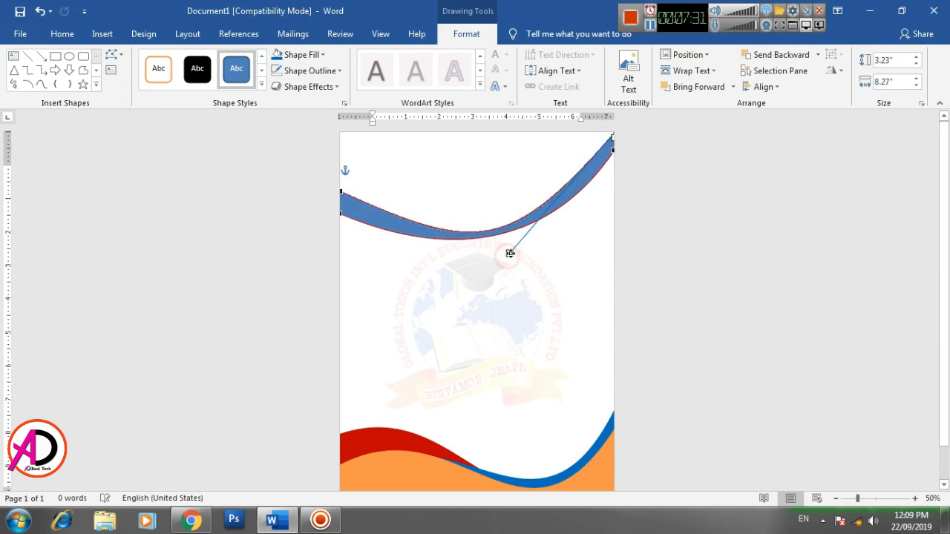
{"action": "left_click", "coordinate": [613, 150]}
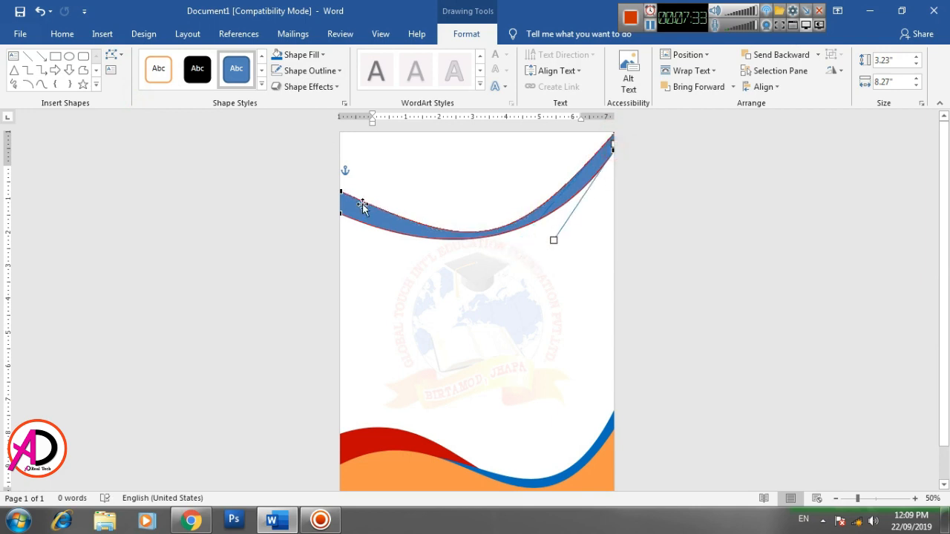
{"action": "left_click", "coordinate": [342, 194]}
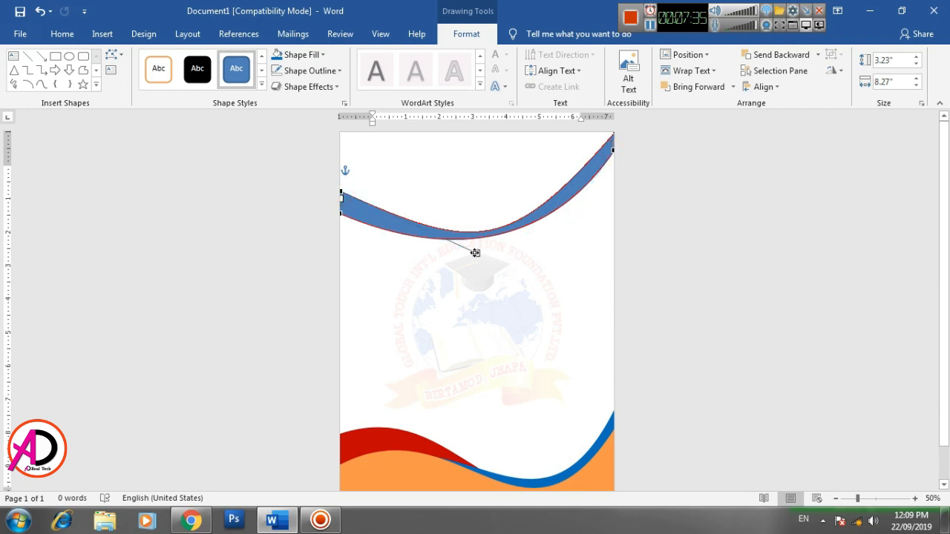
{"action": "mouse_move", "coordinate": [475, 253]}
{"action": "left_mouse_down"}
{"action": "mouse_move", "coordinate": [435, 255]}
{"action": "mouse_move", "coordinate": [461, 252]}
{"action": "left_mouse_up"}
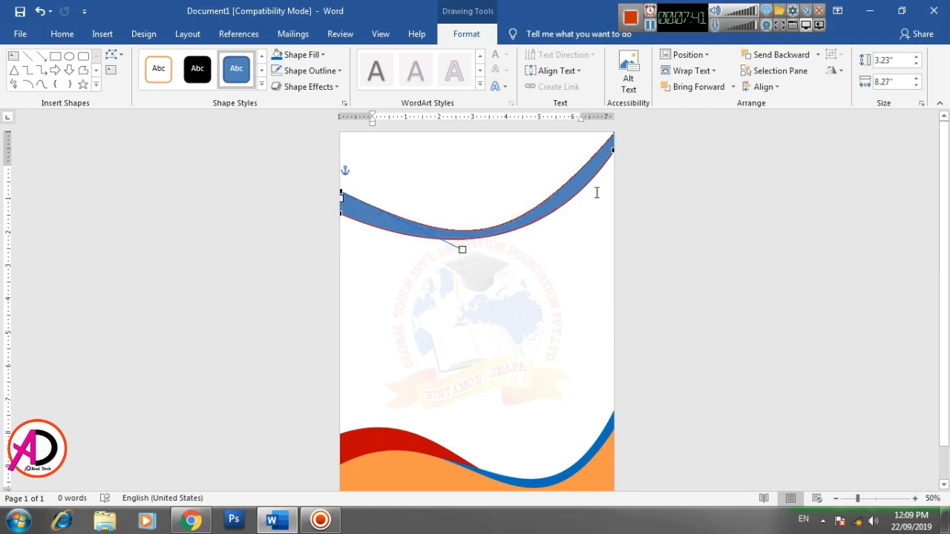
Step: Pull the ribbon's lower right corner slightly down and past the page edge, and smooth the lower curve from both ends
{"action": "left_click_drag", "start_coordinate": [614, 150], "coordinate": [618, 151]}
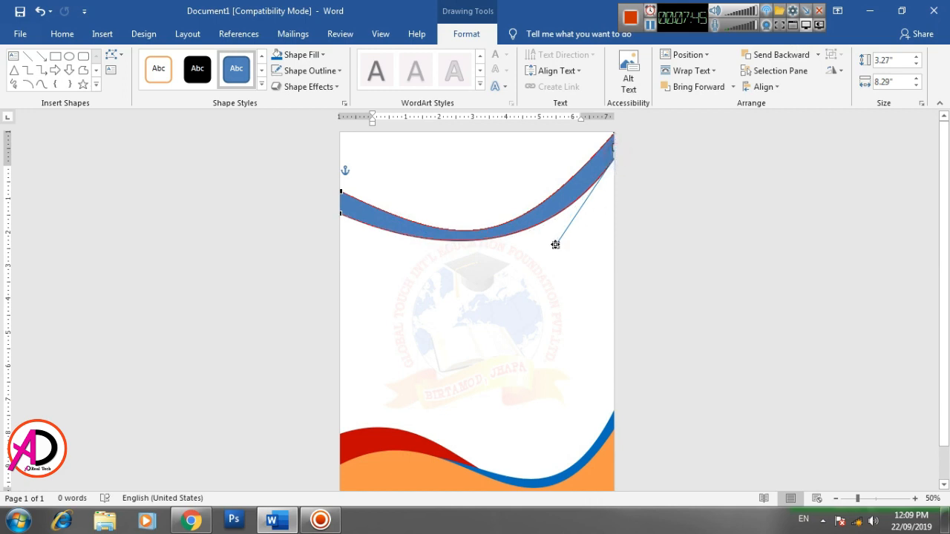
{"action": "left_click_drag", "start_coordinate": [556, 244], "coordinate": [551, 246]}
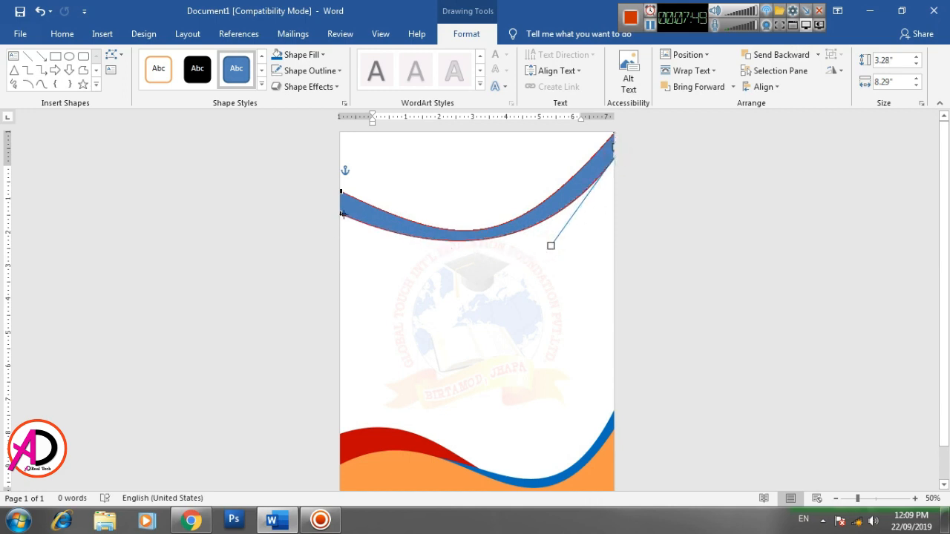
{"action": "left_click", "coordinate": [111, 54]}
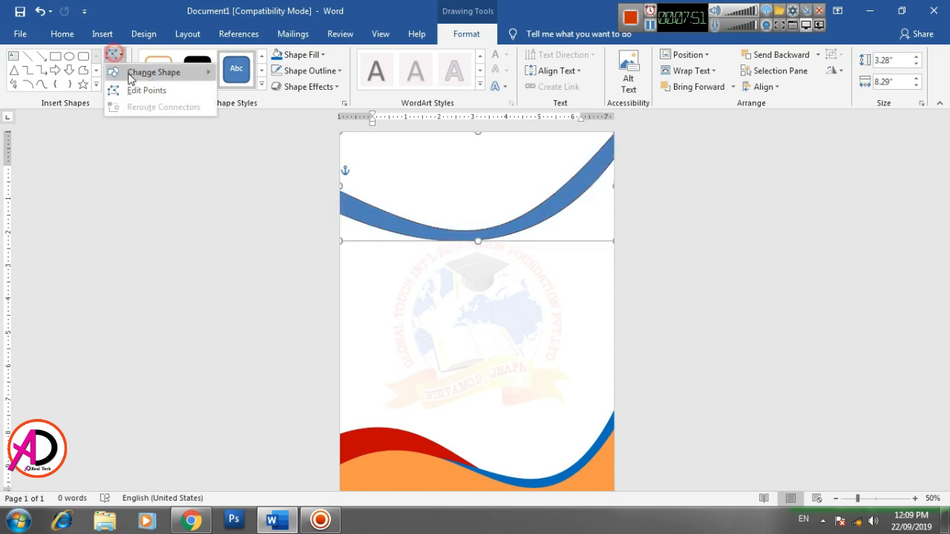
{"action": "left_click", "coordinate": [135, 88]}
{"action": "left_click_drag", "start_coordinate": [339, 215], "coordinate": [454, 257]}
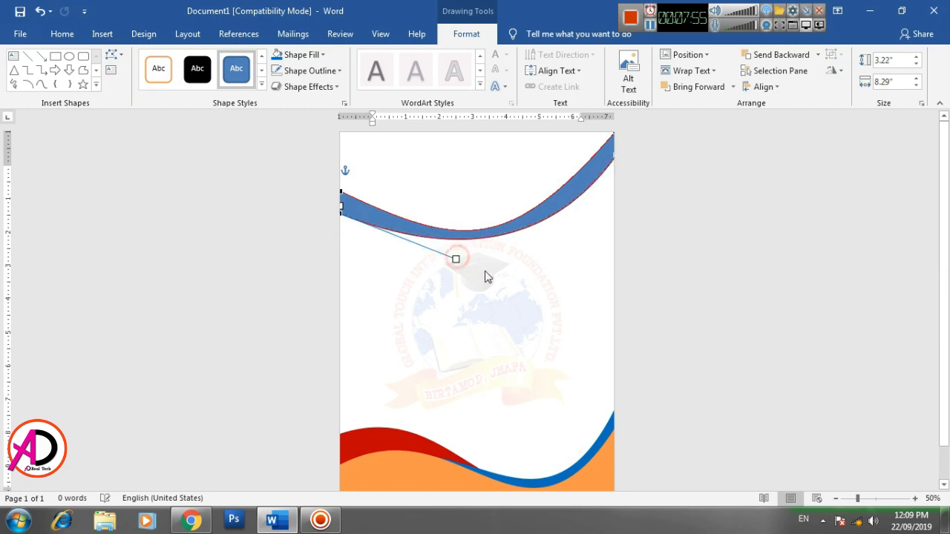
Step: Flatten the ribbon to a height of about 2.98"
{"action": "left_click", "coordinate": [683, 291]}
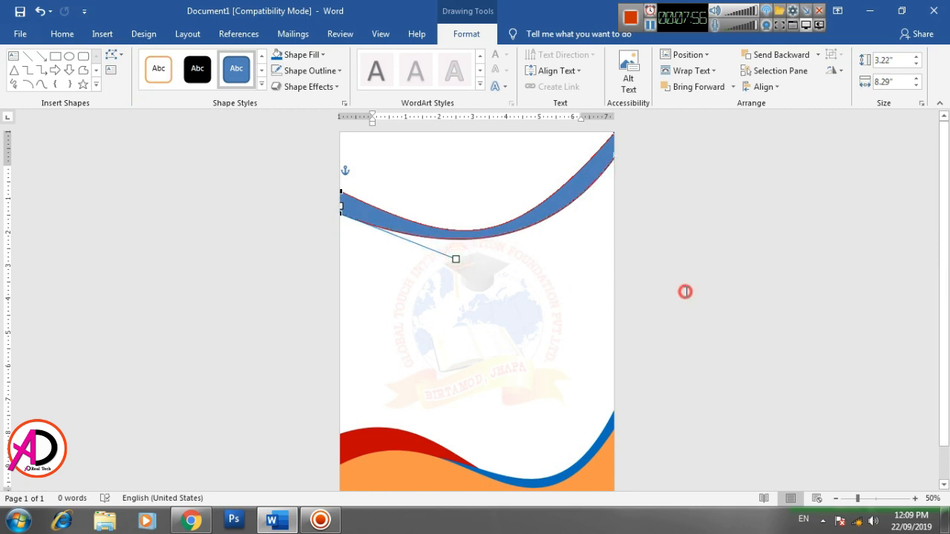
{"action": "left_click", "coordinate": [533, 213]}
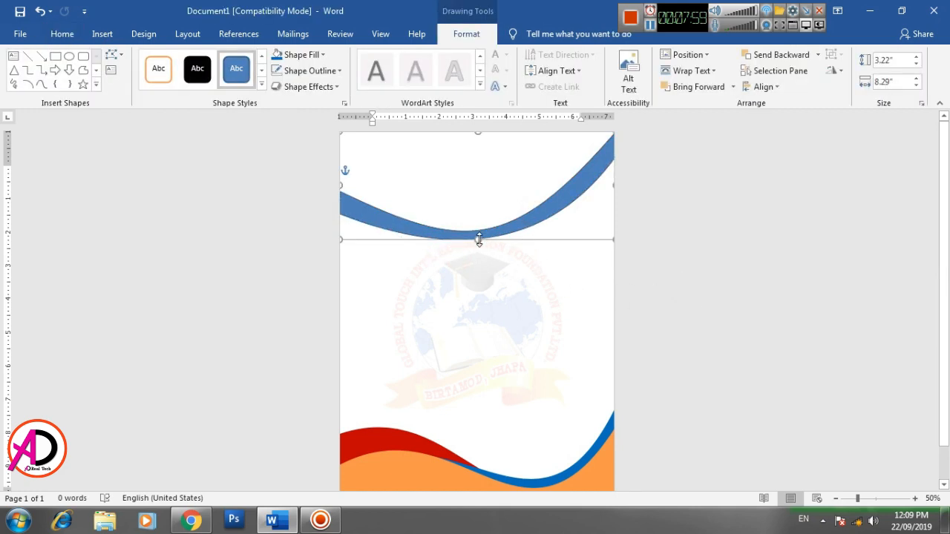
{"action": "left_click_drag", "start_coordinate": [479, 239], "coordinate": [478, 231]}
Step: Fill the top ribbon with the theme orange and remove its outline
{"action": "left_click", "coordinate": [301, 55]}
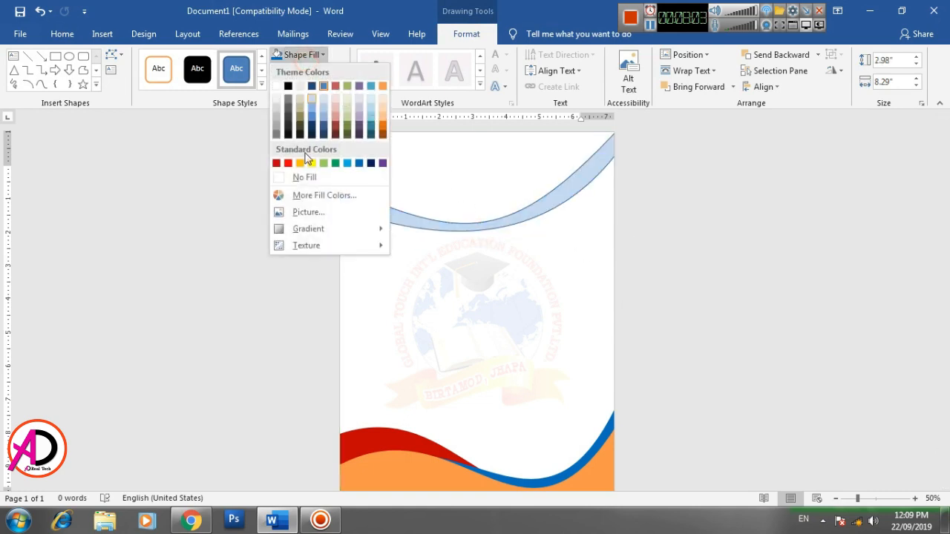
{"action": "left_click", "coordinate": [383, 86]}
{"action": "left_click", "coordinate": [317, 69]}
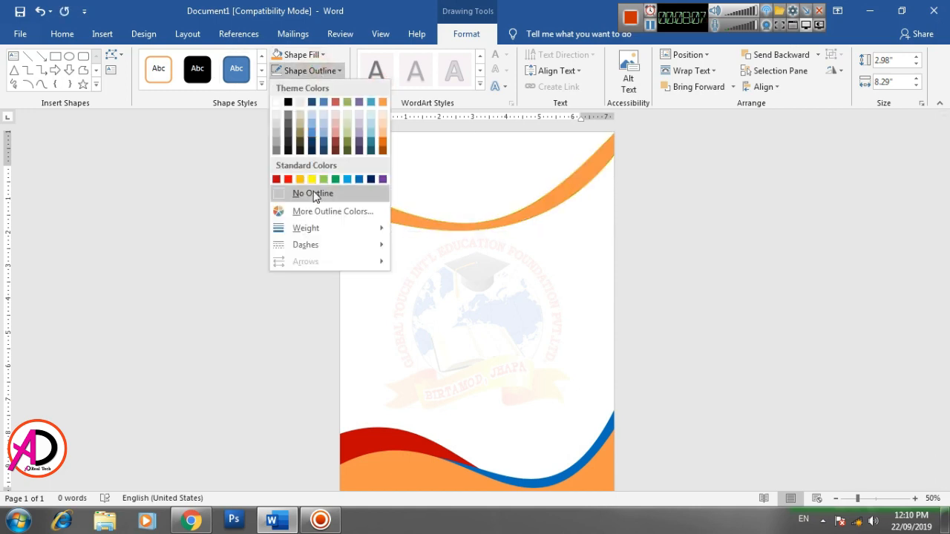
{"action": "left_click", "coordinate": [313, 192]}
{"action": "left_click", "coordinate": [767, 258]}
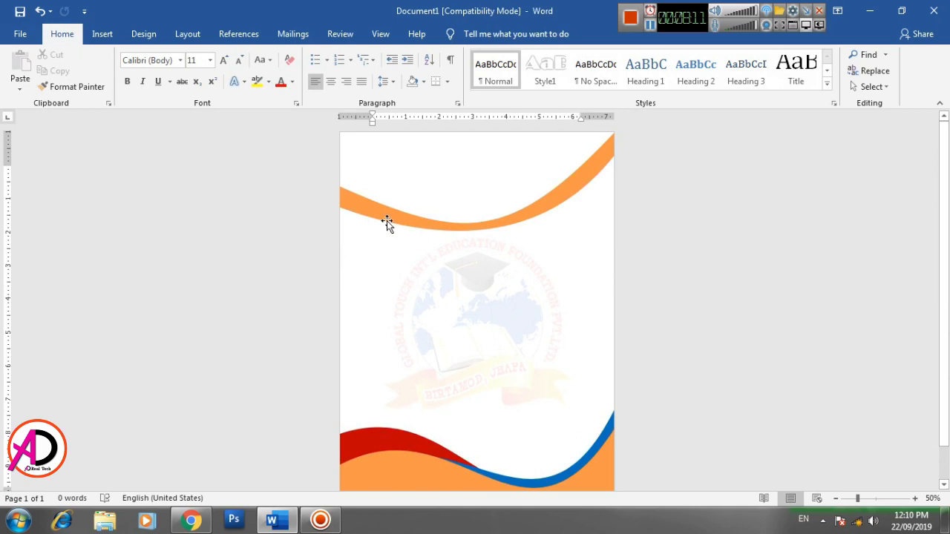
Step: Nudge the orange ribbon slightly up past the page top and compress its height to about 2.08"
{"action": "mouse_move", "coordinate": [388, 212]}
{"action": "left_mouse_down"}
{"action": "mouse_move", "coordinate": [386, 189]}
{"action": "mouse_move", "coordinate": [388, 211]}
{"action": "left_mouse_up"}
{"action": "left_click_drag", "start_coordinate": [474, 226], "coordinate": [473, 203]}
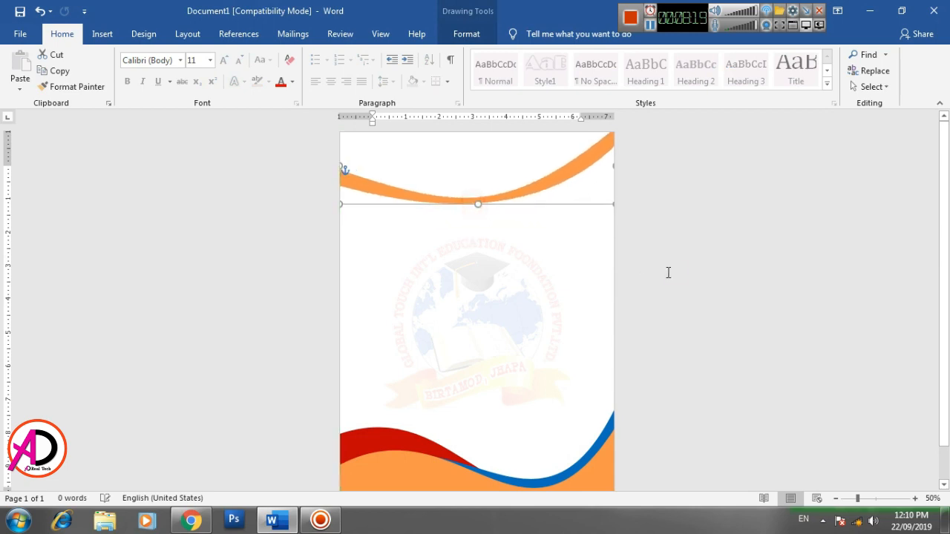
{"action": "left_click", "coordinate": [673, 271]}
{"action": "left_click", "coordinate": [544, 185]}
{"action": "left_click_drag", "start_coordinate": [481, 203], "coordinate": [479, 197]}
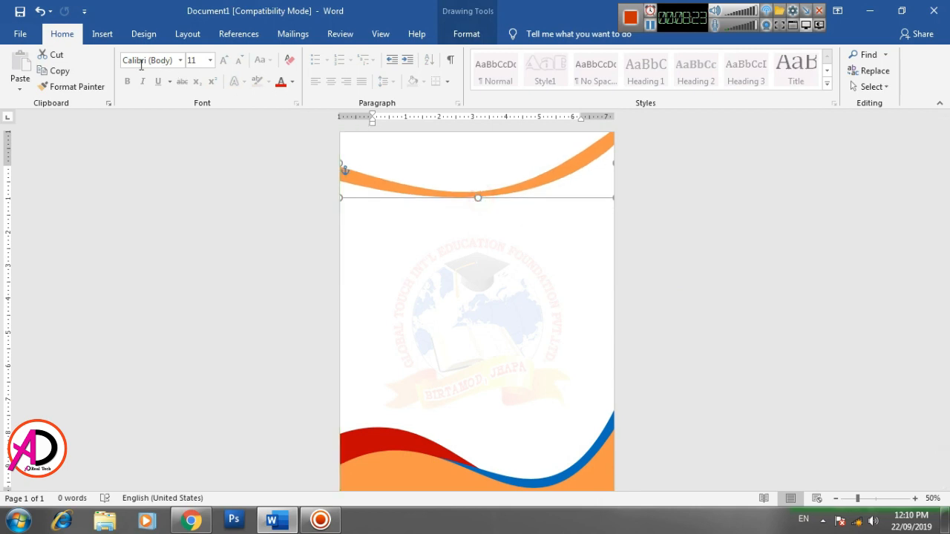
{"action": "left_click", "coordinate": [466, 34]}
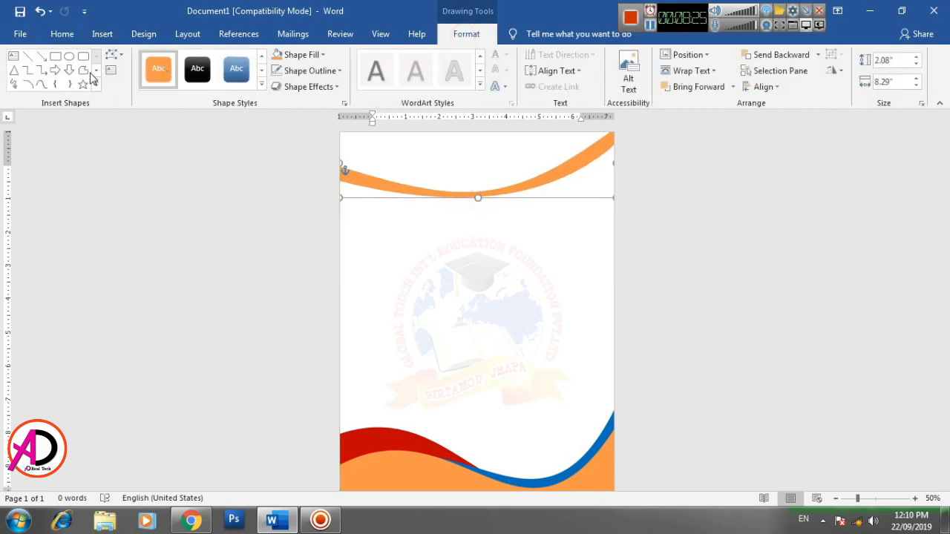
Step: Refine the orange ribbon's lower curve by adjusting the curve handles of its right and left end points
{"action": "left_click", "coordinate": [115, 56]}
{"action": "left_click", "coordinate": [130, 86]}
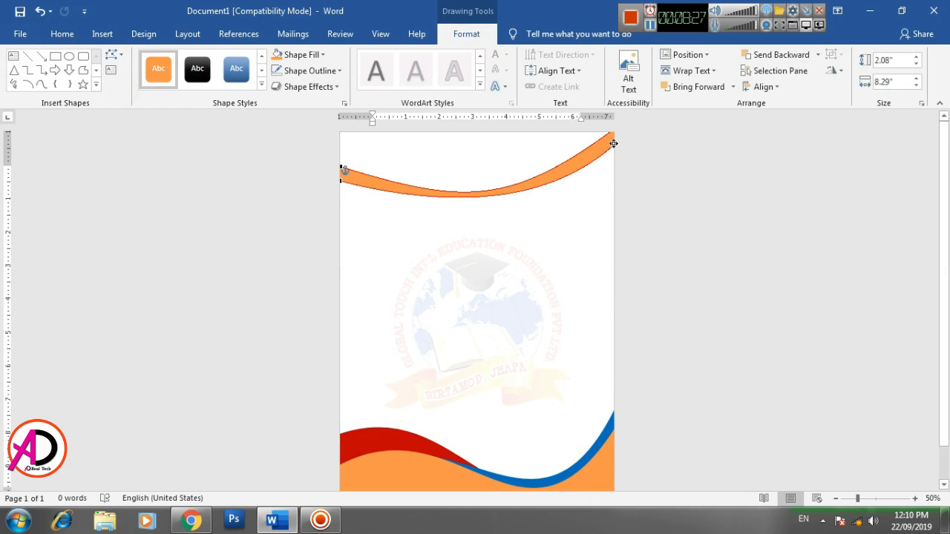
{"action": "left_click", "coordinate": [613, 143]}
{"action": "mouse_move", "coordinate": [550, 203]}
{"action": "left_mouse_down"}
{"action": "mouse_move", "coordinate": [535, 212]}
{"action": "mouse_move", "coordinate": [536, 203]}
{"action": "left_mouse_up"}
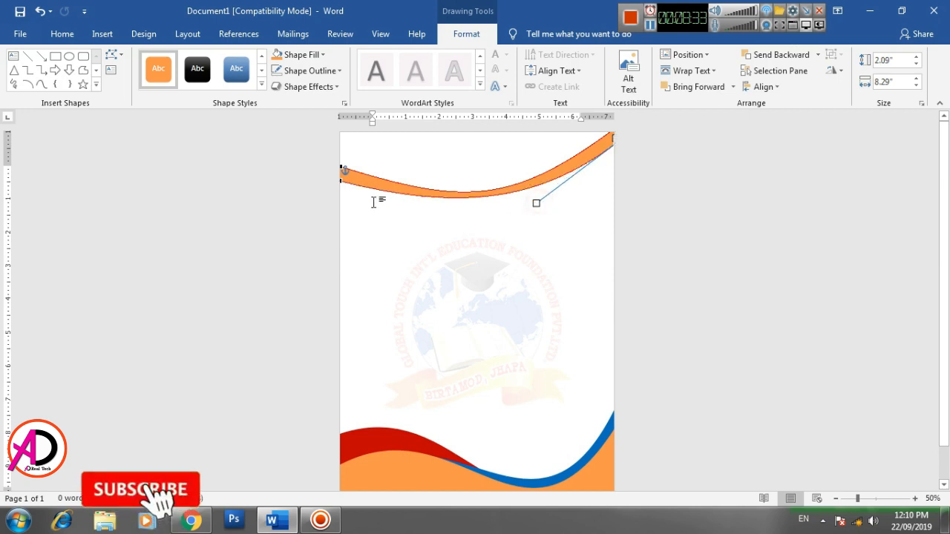
{"action": "left_click", "coordinate": [340, 175]}
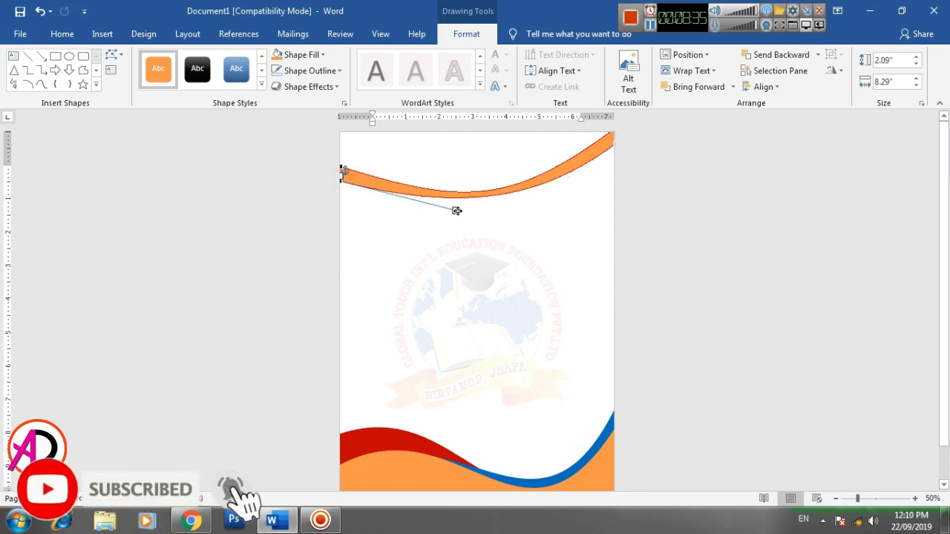
{"action": "left_click_drag", "start_coordinate": [456, 207], "coordinate": [453, 207]}
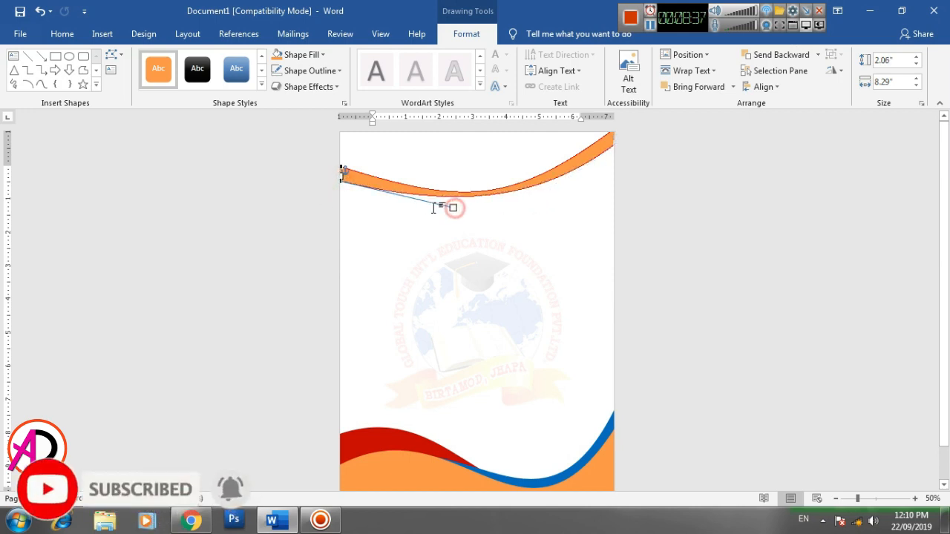
{"action": "left_click", "coordinate": [341, 165]}
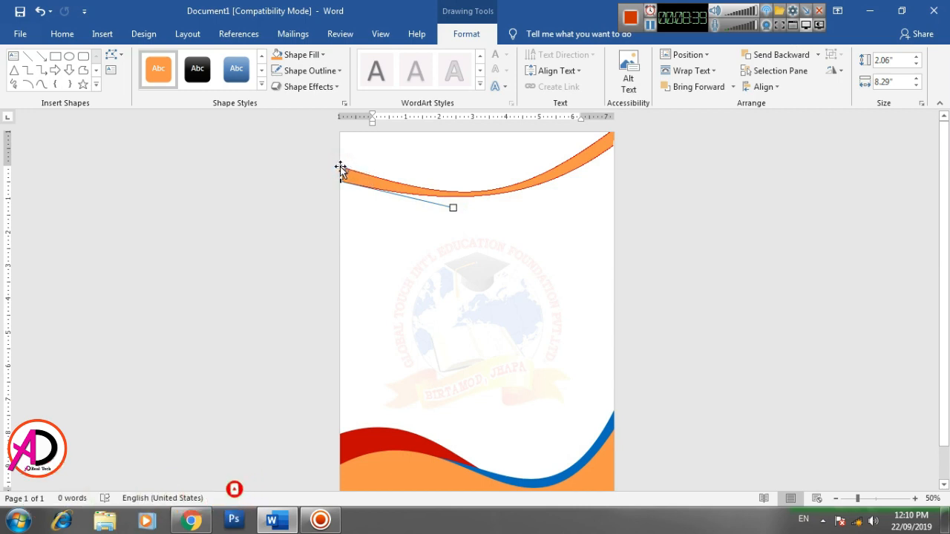
{"action": "left_click", "coordinate": [340, 166]}
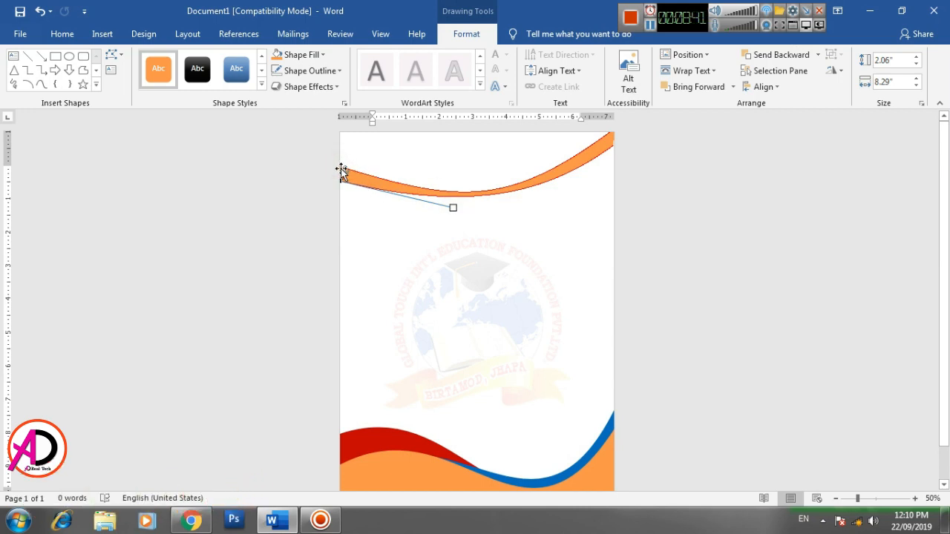
{"action": "left_click", "coordinate": [343, 165]}
{"action": "left_click", "coordinate": [521, 283]}
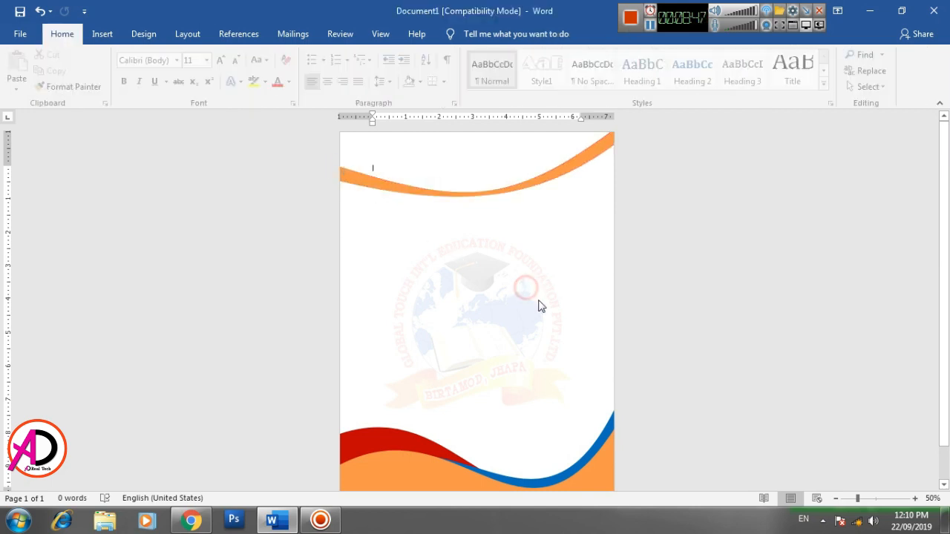
Step: Move the orange header ribbon slightly down so its frame aligns with the page's top edge
{"action": "left_click", "coordinate": [573, 257]}
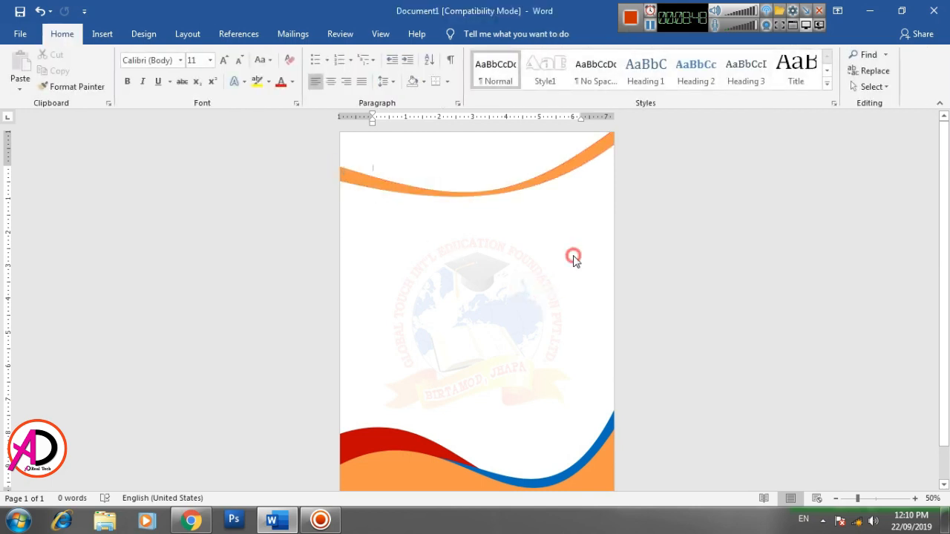
{"action": "left_click", "coordinate": [487, 195]}
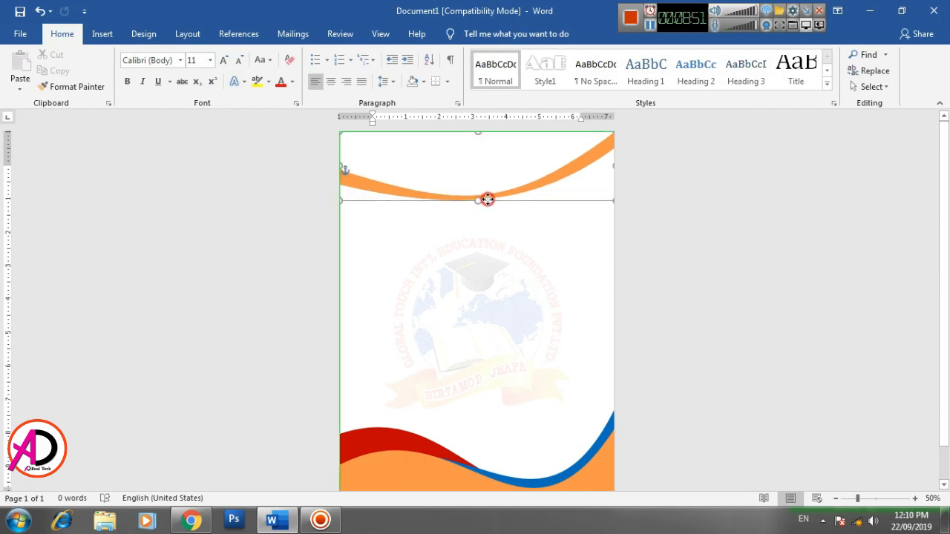
{"action": "left_click", "coordinate": [672, 257]}
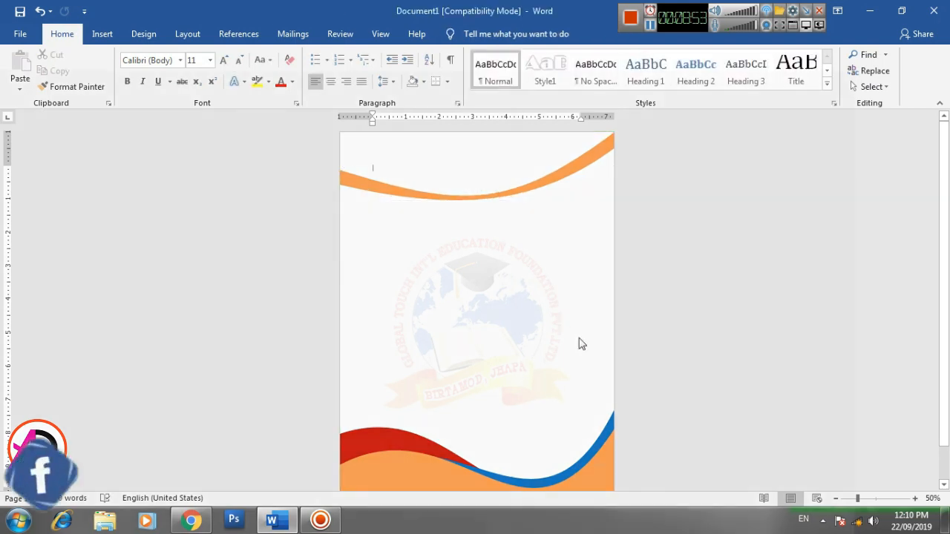
Step: Nudge the orange, red and blue bottom waves together slightly down the page
{"action": "scroll", "coordinate": [623, 353], "scroll_direction": "down", "scroll_amount": 2}
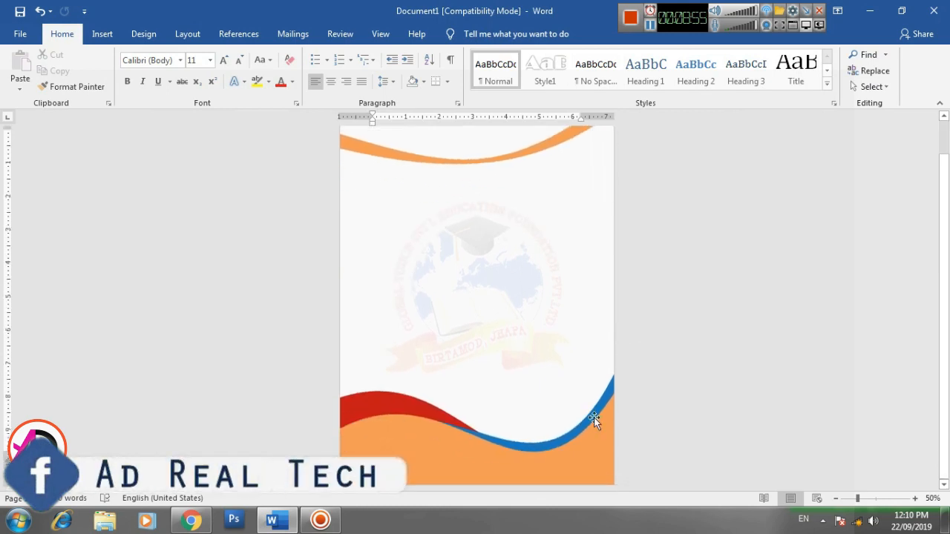
{"action": "left_click", "coordinate": [525, 450]}
{"action": "left_click", "coordinate": [428, 452], "text": "shift"}
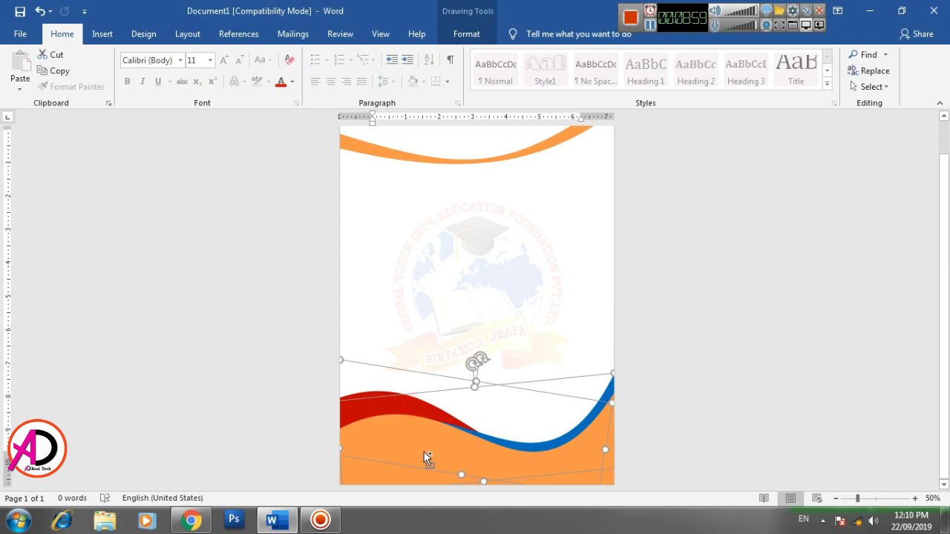
{"action": "key", "text": "Down"}
{"action": "key", "text": "Down"}
{"action": "key", "text": "Down"}
{"action": "key", "text": "Down"}
{"action": "key", "text": "Down"}
{"action": "key", "text": "Down"}
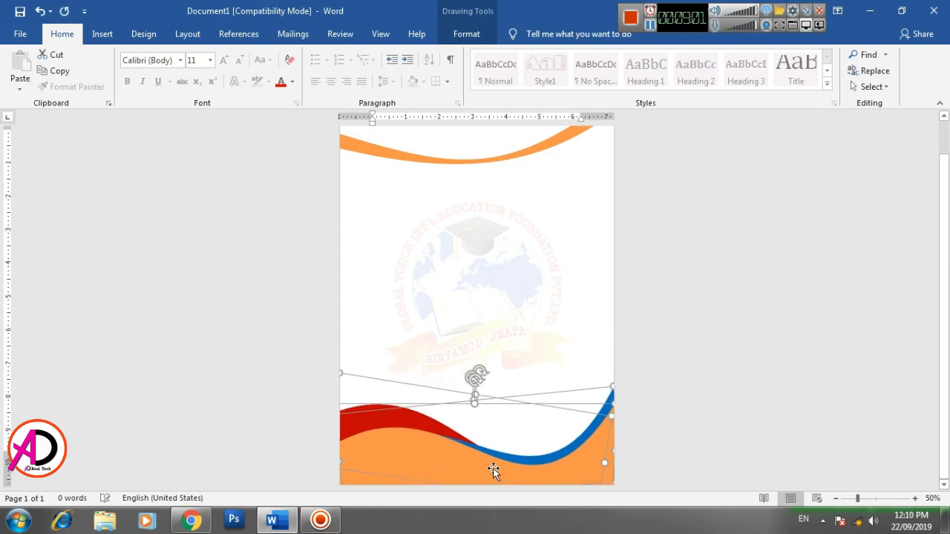
{"action": "left_click", "coordinate": [751, 398]}
Step: Insert the picture "logo global touch" from Local Disk (E:) at the start of the page
{"action": "scroll", "coordinate": [685, 377], "scroll_direction": "up", "scroll_amount": 1}
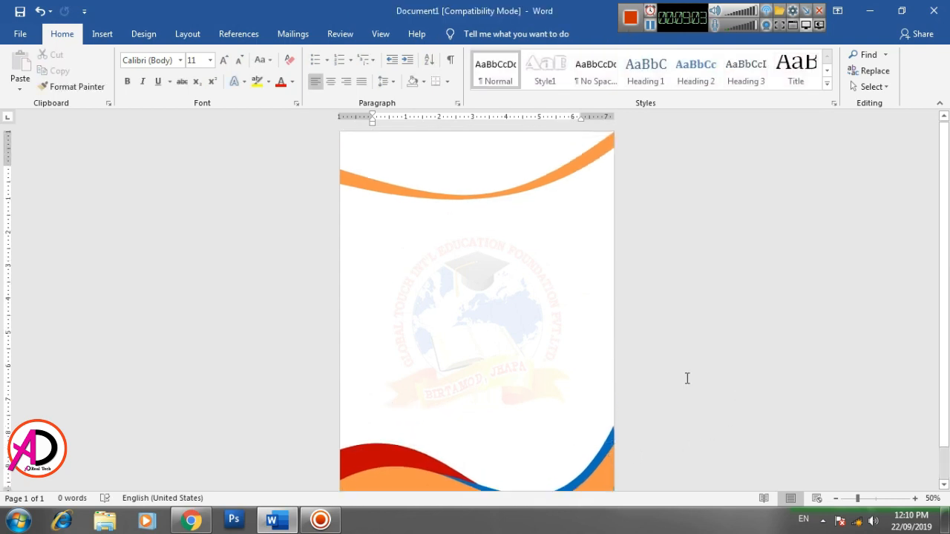
{"action": "left_click", "coordinate": [102, 34]}
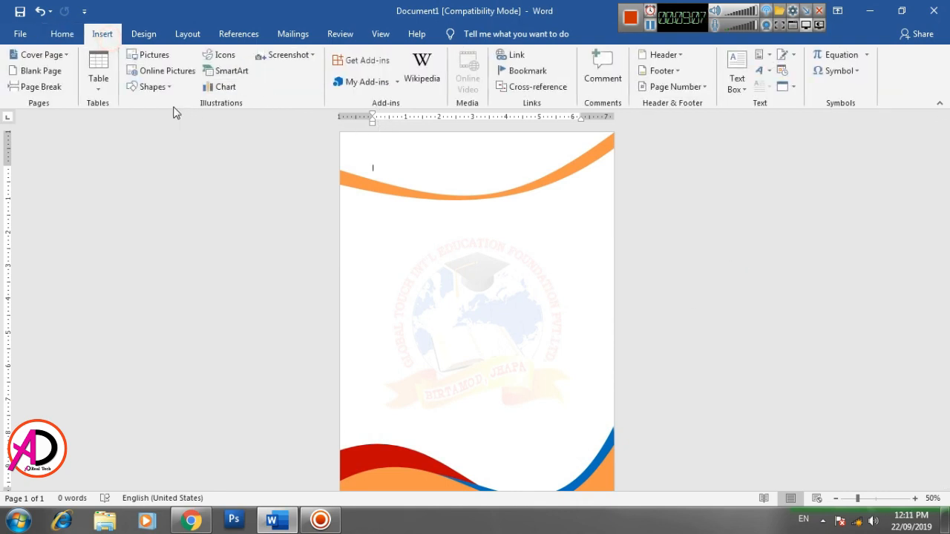
{"action": "left_click", "coordinate": [151, 55]}
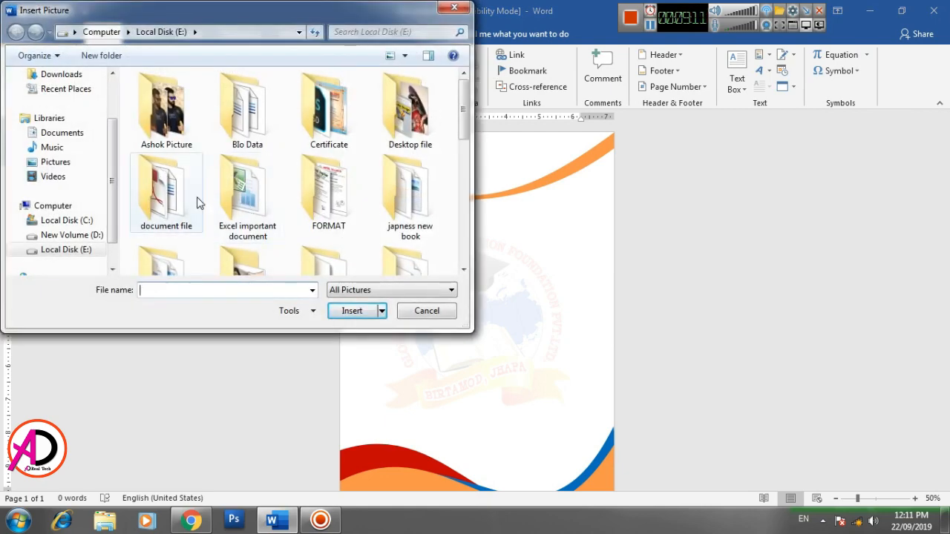
{"action": "left_click", "coordinate": [461, 122]}
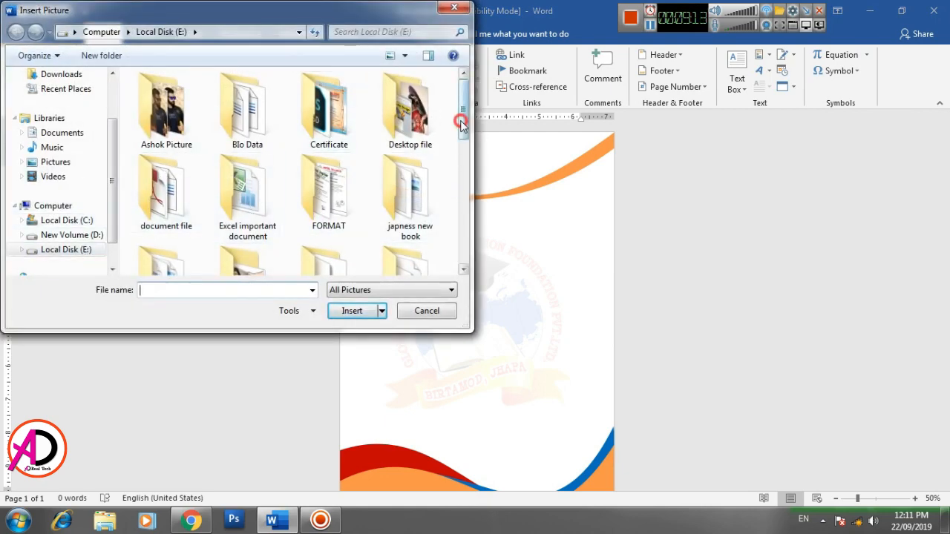
{"action": "left_click_drag", "start_coordinate": [461, 123], "coordinate": [461, 248]}
{"action": "left_click", "coordinate": [407, 112]}
{"action": "left_click", "coordinate": [366, 313]}
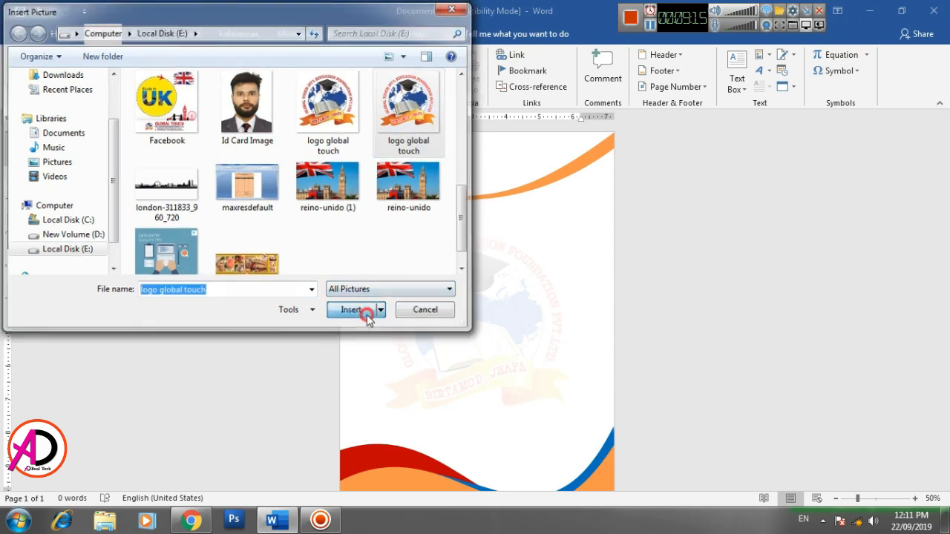
Step: Shrink the logo to about 1.02" square and float it in the page's upper left corner above the orange ribbon
{"action": "left_click_drag", "start_coordinate": [432, 222], "coordinate": [377, 149]}
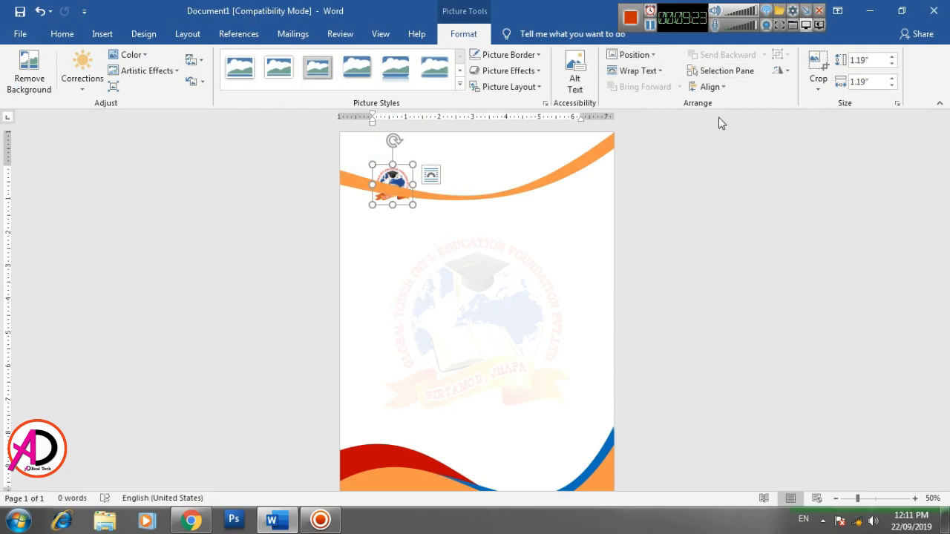
{"action": "left_click", "coordinate": [644, 71]}
{"action": "left_click", "coordinate": [652, 191]}
{"action": "left_click_drag", "start_coordinate": [386, 187], "coordinate": [364, 154]}
{"action": "left_click", "coordinate": [752, 270]}
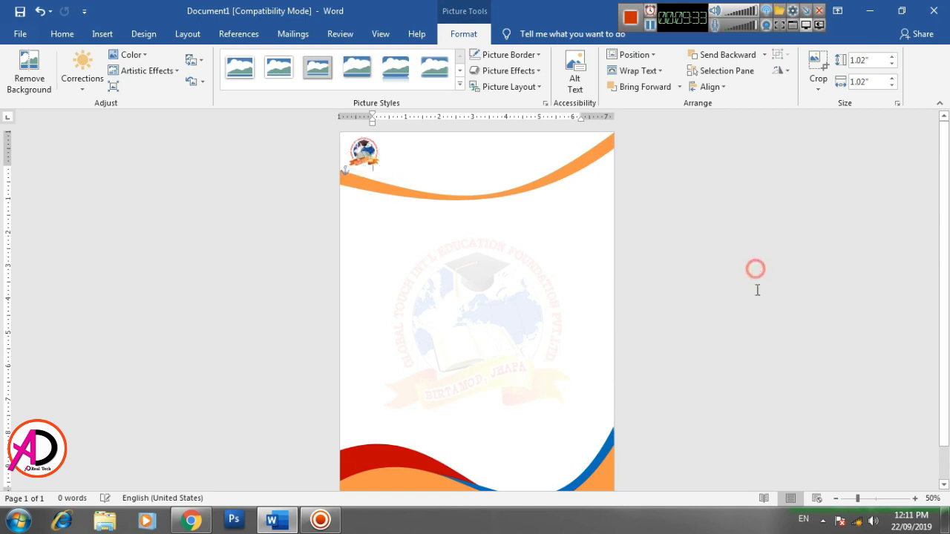